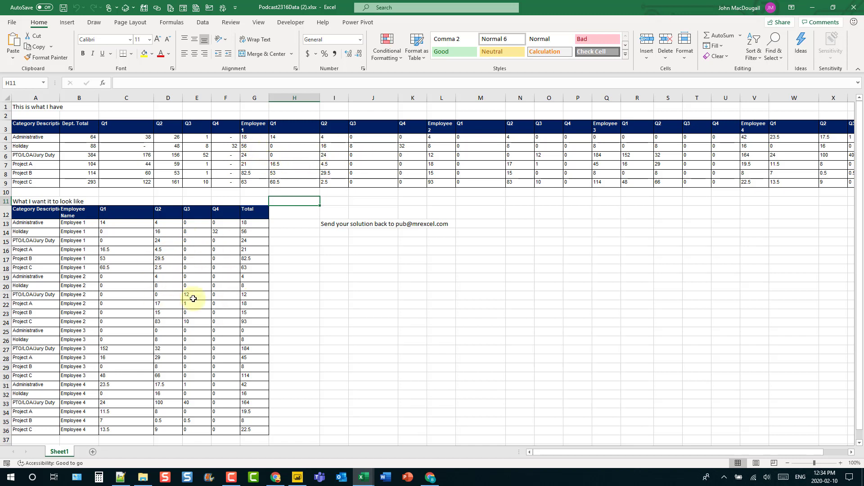
Point out the Employee 1–3 headings, Q1–Q4 headings, values and categories in the source.
left_click(260, 125)
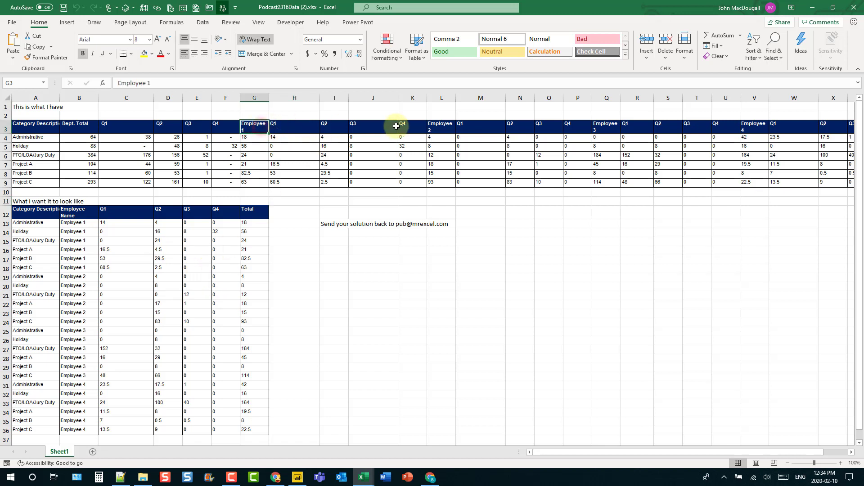
left_click(440, 125)
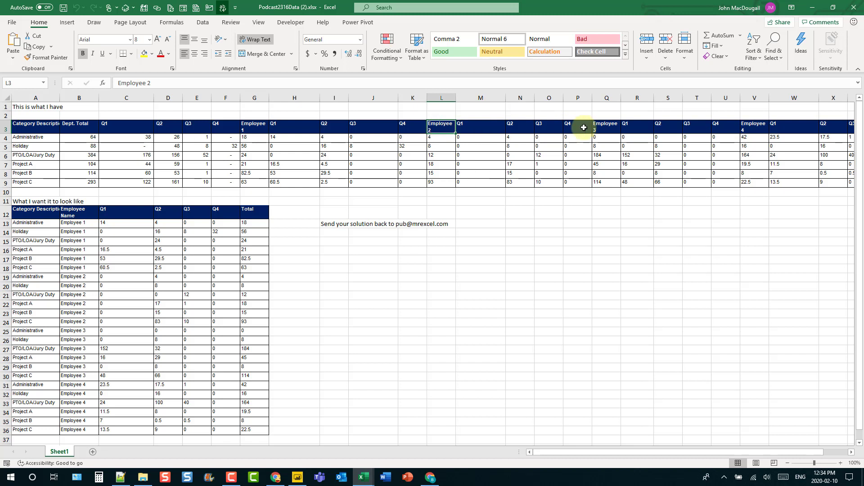
left_click(605, 126)
left_click_drag(285, 127, 359, 129)
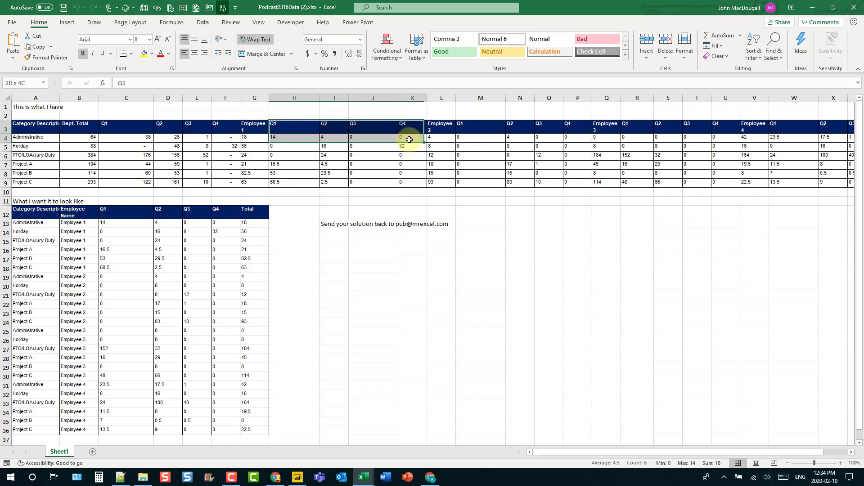
left_click_drag(359, 128, 413, 128)
left_click_drag(304, 139, 404, 183)
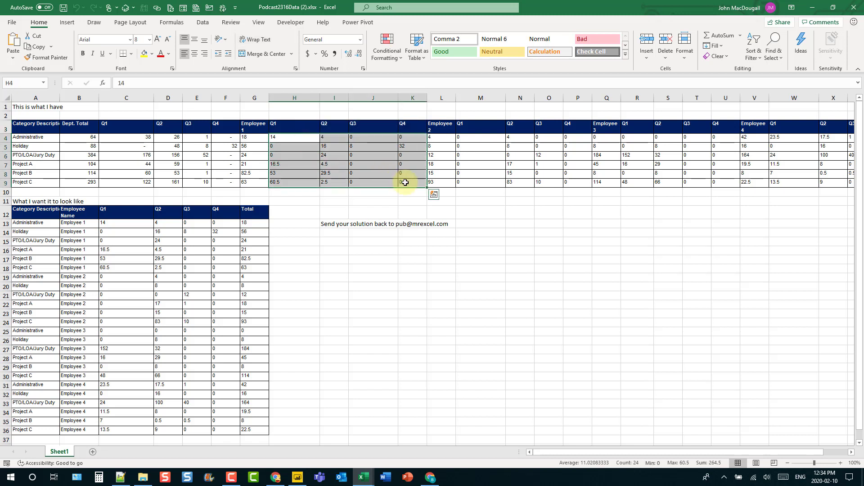
left_click_drag(46, 139, 43, 183)
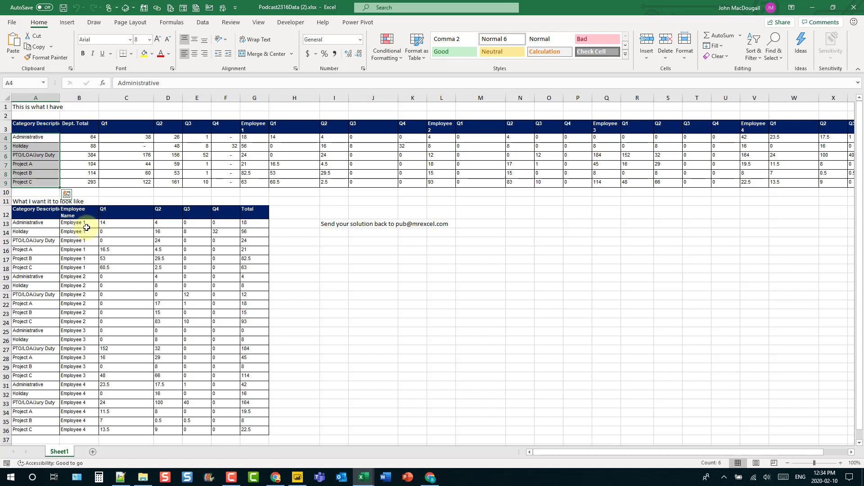
Highlight Employee 1's rows, quarter values and categories in the target layout.
left_click_drag(87, 227, 88, 267)
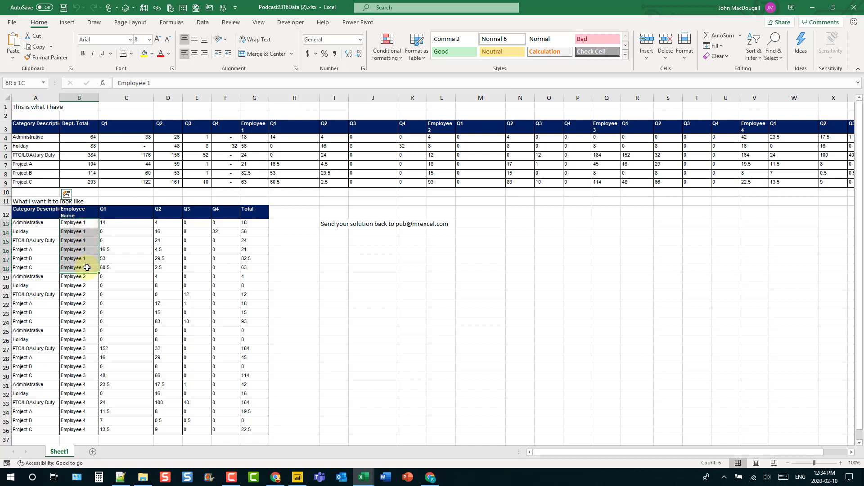
left_click(118, 224)
left_click_drag(117, 224, 222, 271)
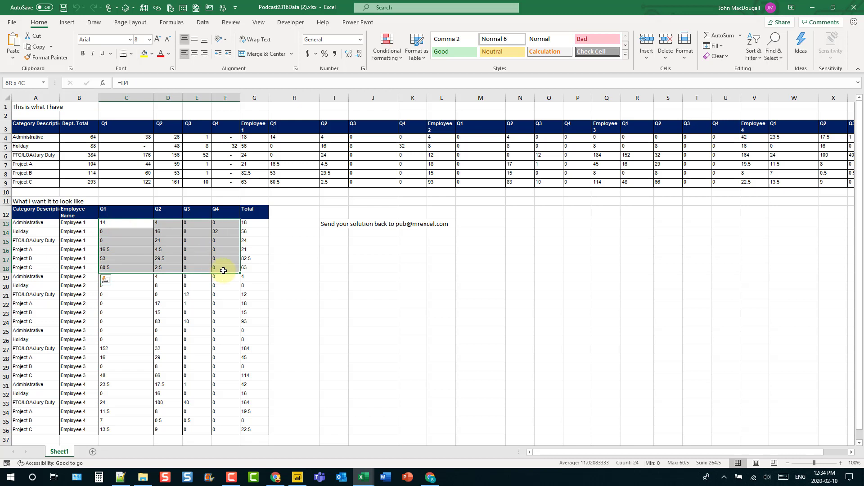
left_click_drag(35, 224, 42, 270)
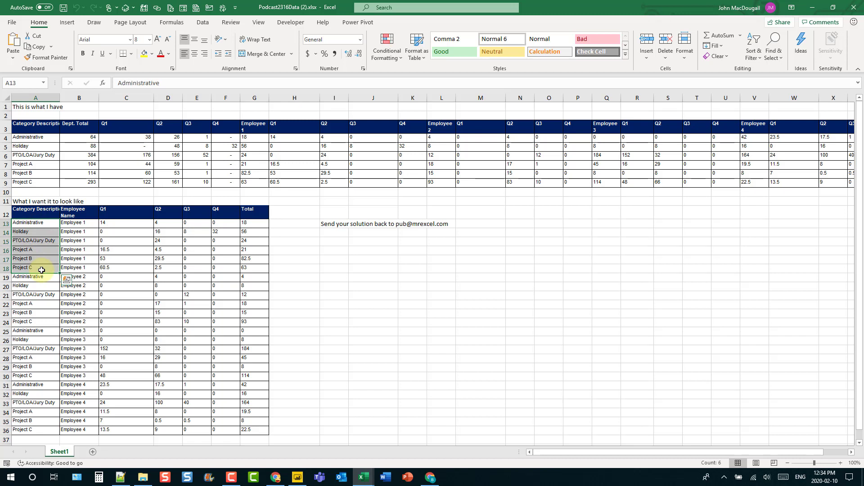
Select the whole UglyData block and load it into Power Query with From Table/Range.
left_click(65, 166)
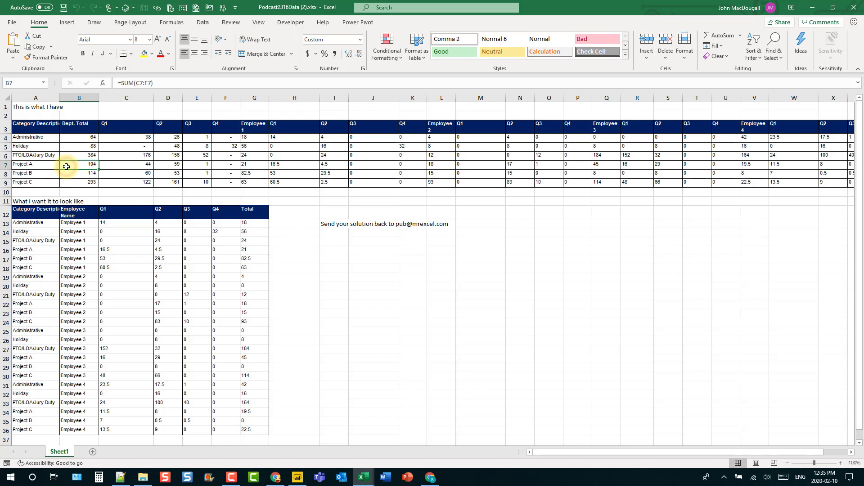
key("ctrl+a")
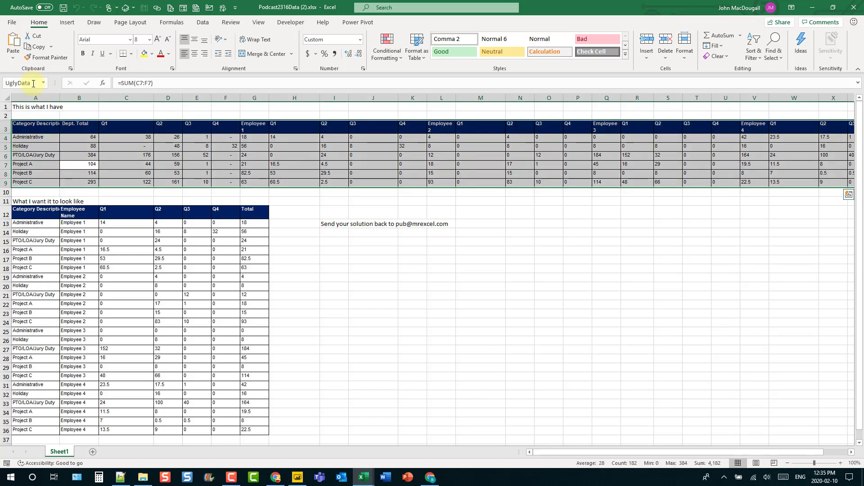
left_click(203, 23)
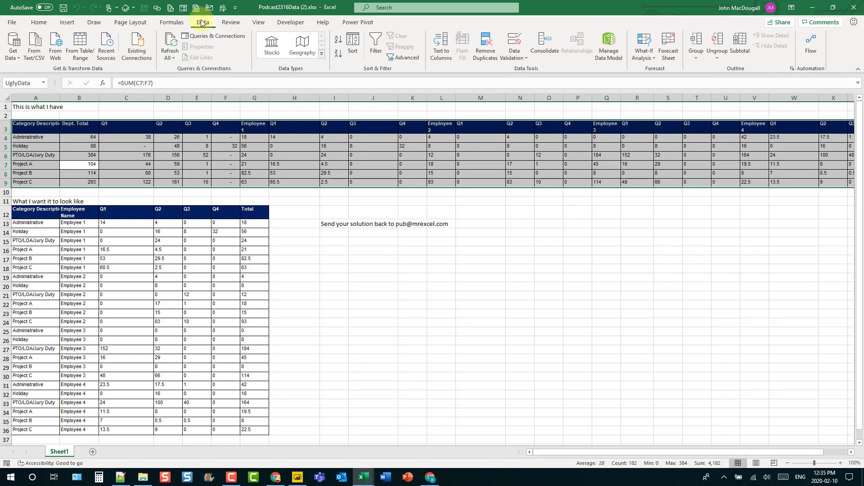
left_click(88, 51)
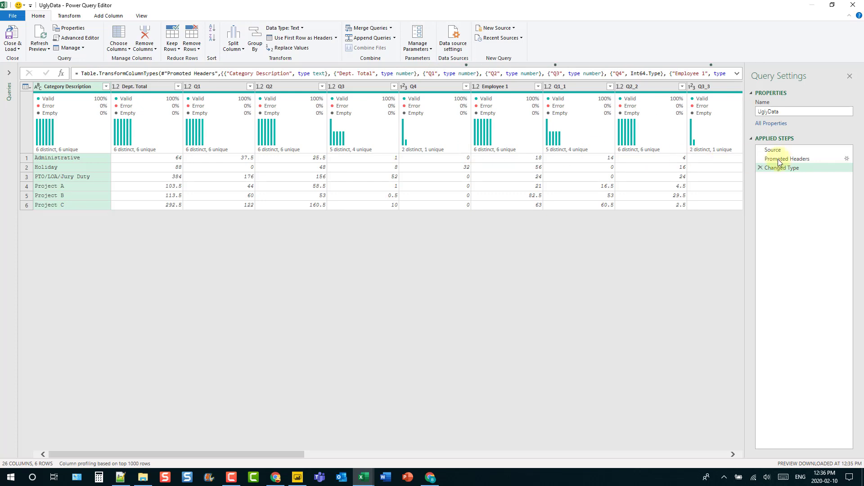
Review the Promoted Headers and Changed Type steps so only Source remains, with Q1 headings in row 1.
left_click(784, 159)
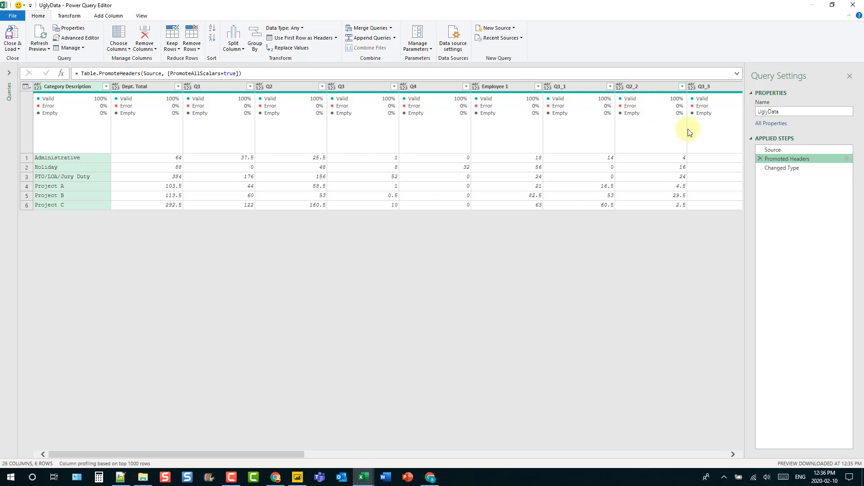
left_click(765, 169)
left_click(759, 159)
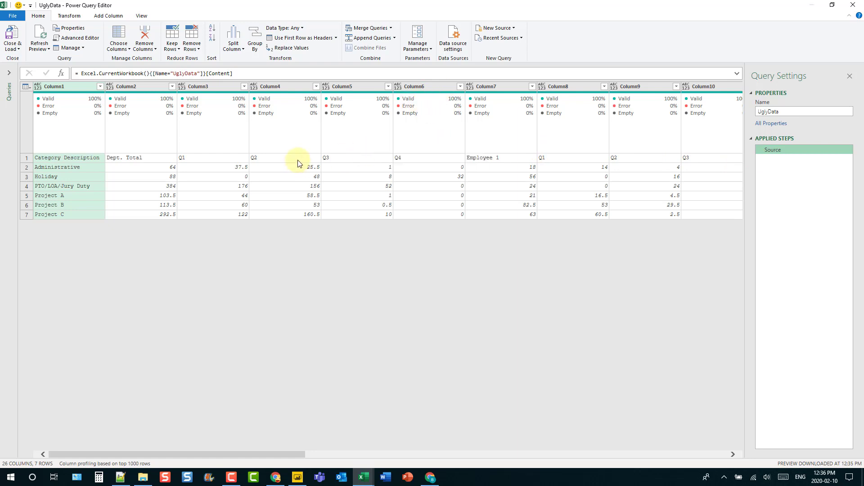
left_click(216, 160)
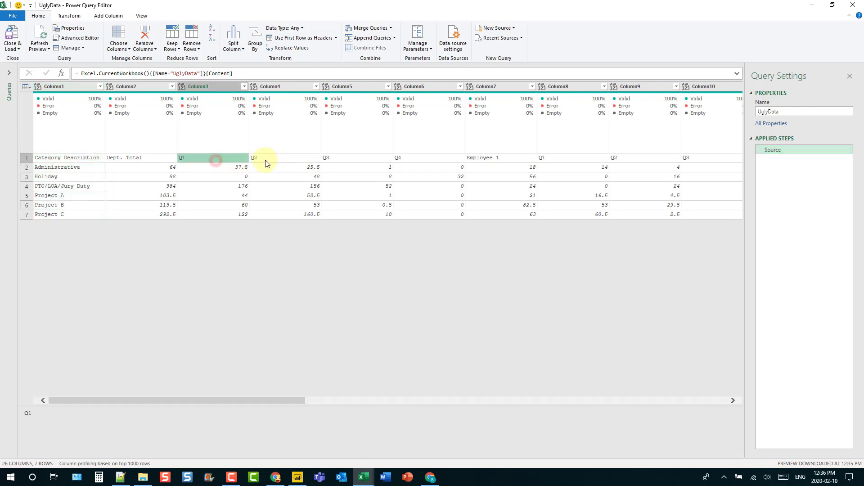
left_click(561, 158)
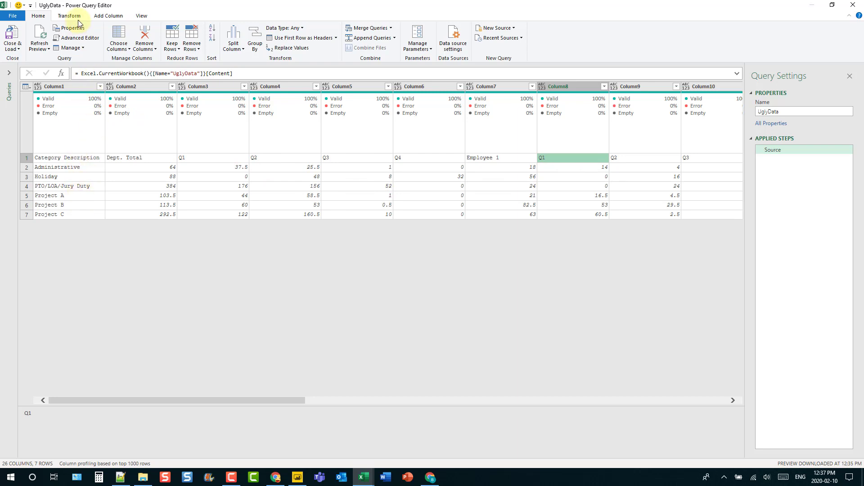
Add an Index column starting from 0, then select Column1 together with Index.
left_click(108, 16)
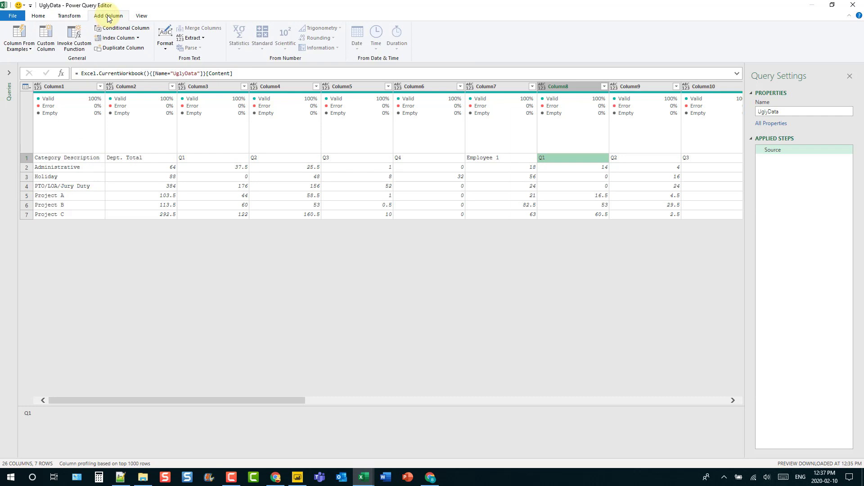
left_click(137, 38)
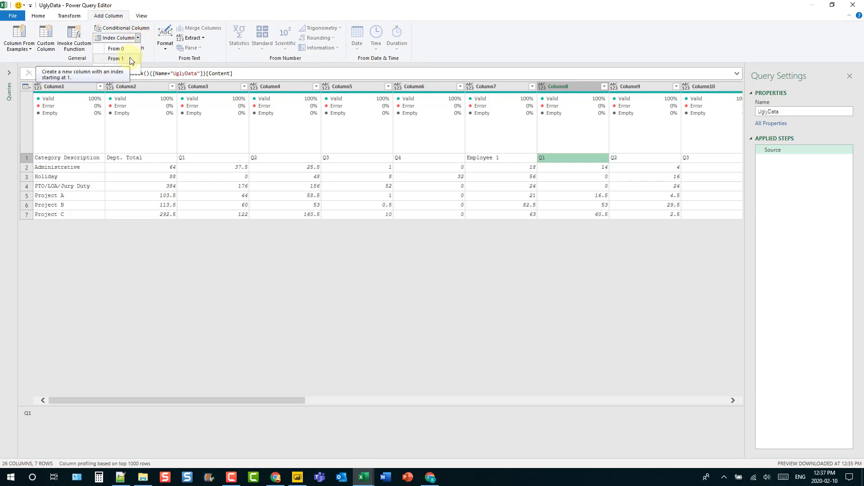
left_click(130, 49)
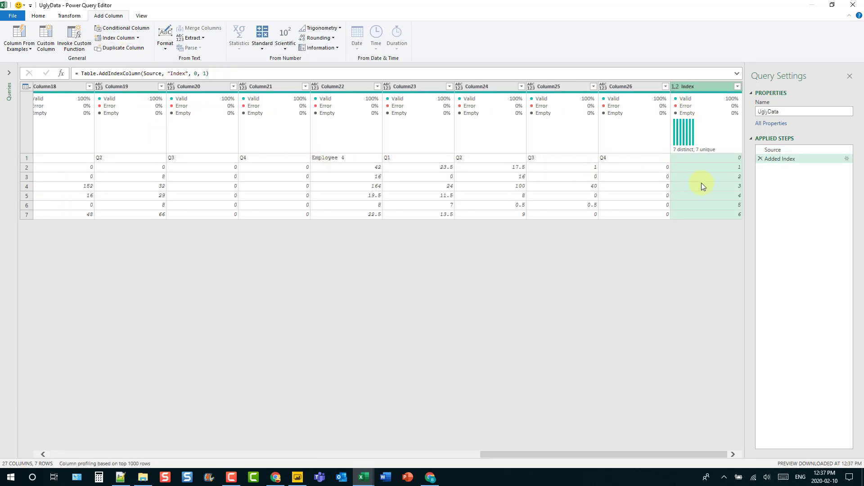
left_click_drag(524, 457, 44, 444)
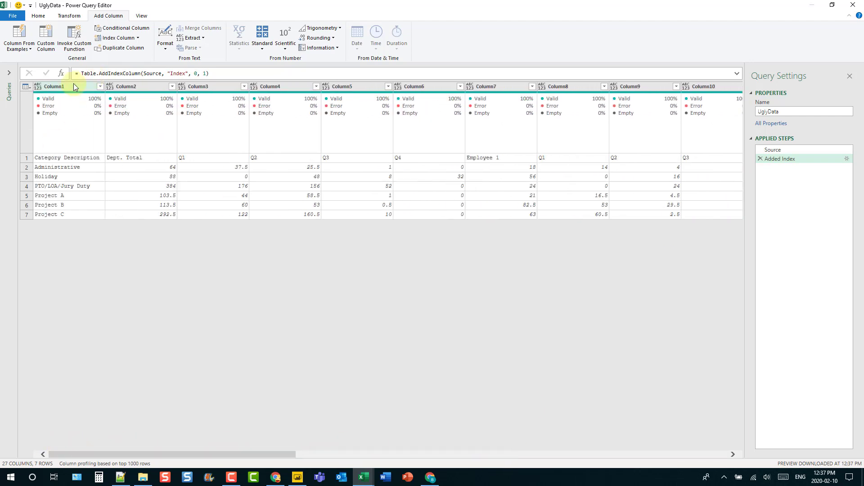
left_click(73, 86)
left_click_drag(212, 455, 700, 452)
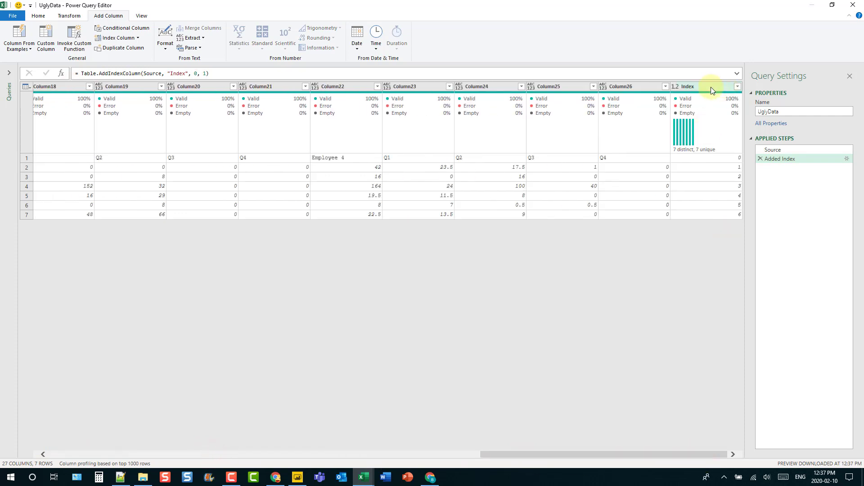
left_click(712, 87)
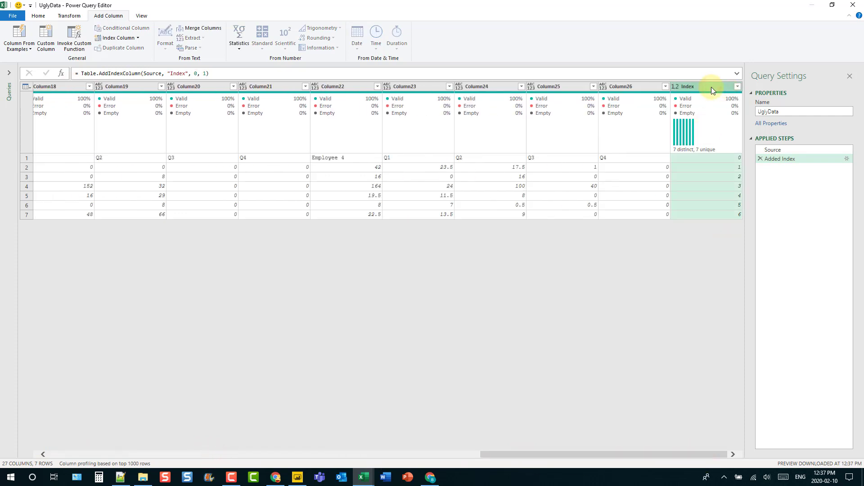
Merge Column1 and Index with a custom | separator into a column named 'Category Description'.
left_click(69, 16)
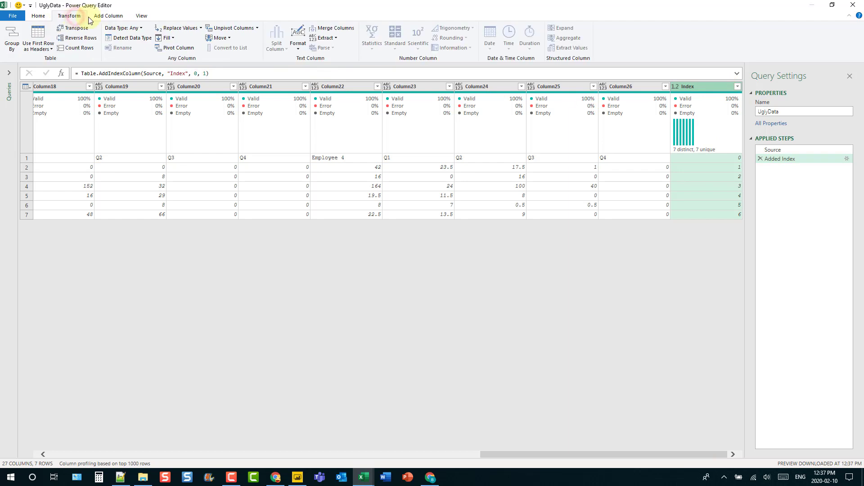
left_click(333, 31)
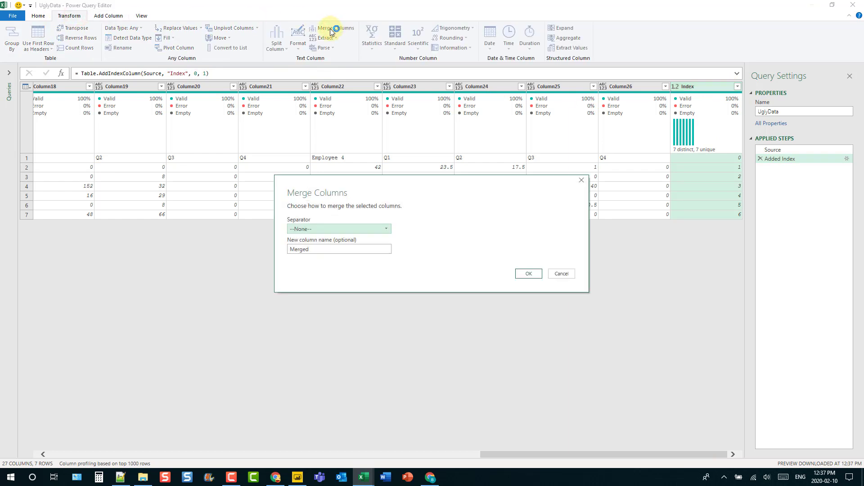
left_click(330, 230)
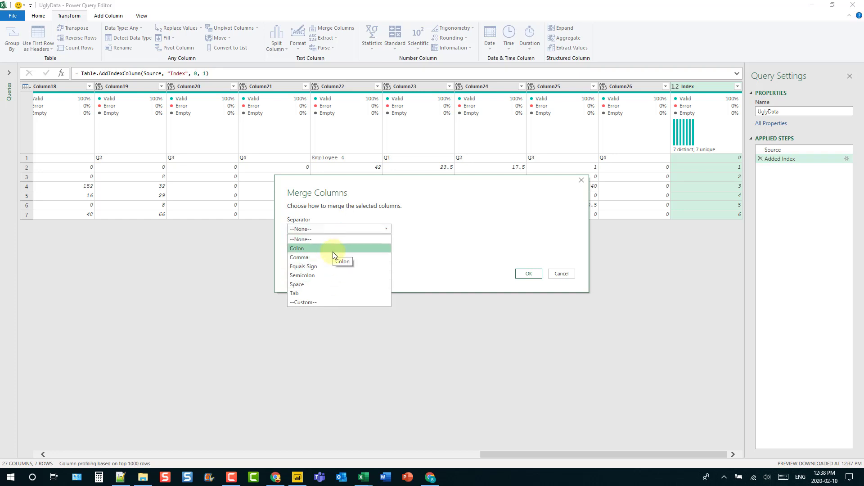
left_click(325, 303)
type("|")
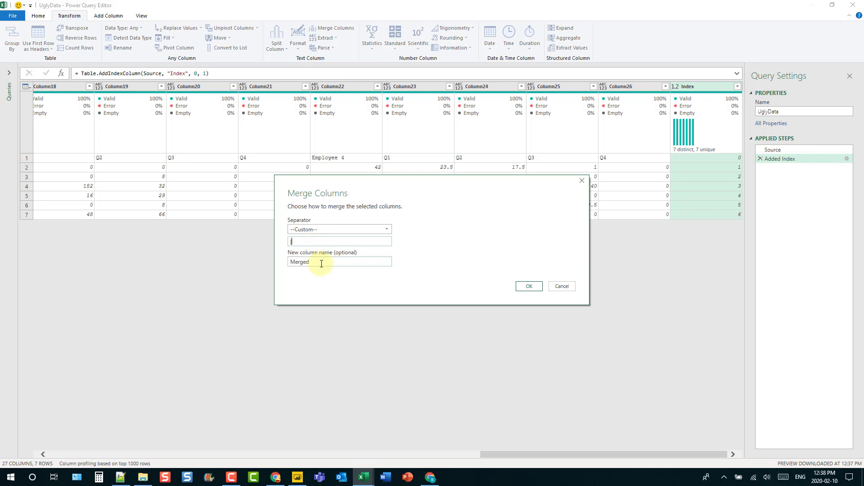
left_click_drag(319, 262, 288, 262)
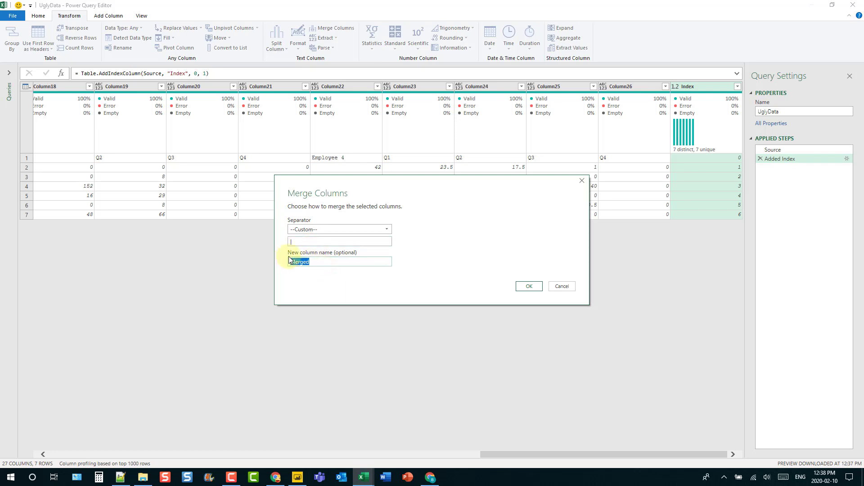
type("Sa")
type("ory")
type(" Descrip")
type("tion")
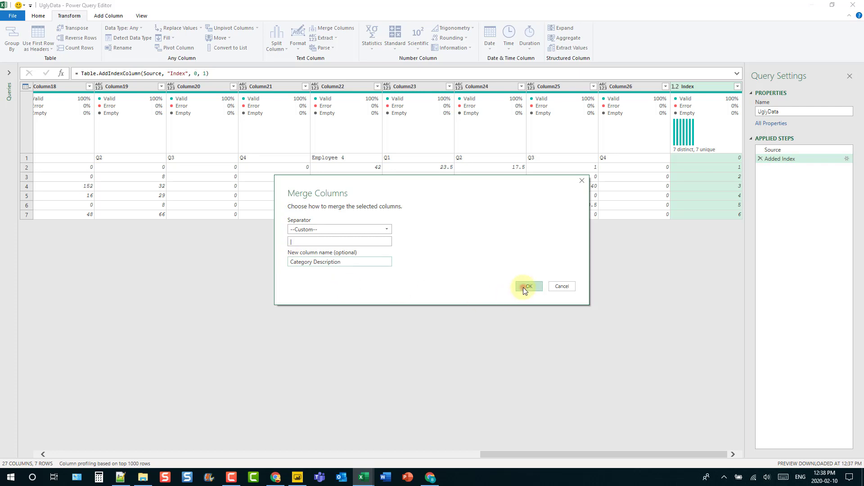
left_click(523, 287)
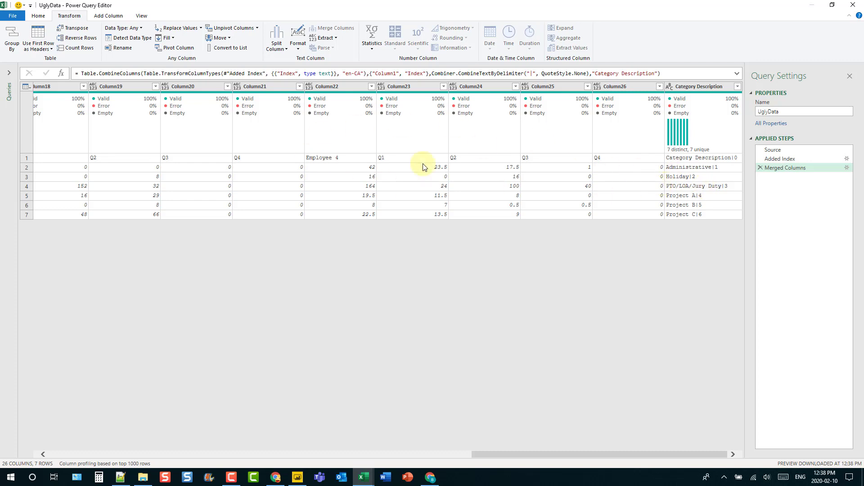
Undo an accidental transpose and move Category Description to the beginning.
left_click(71, 30)
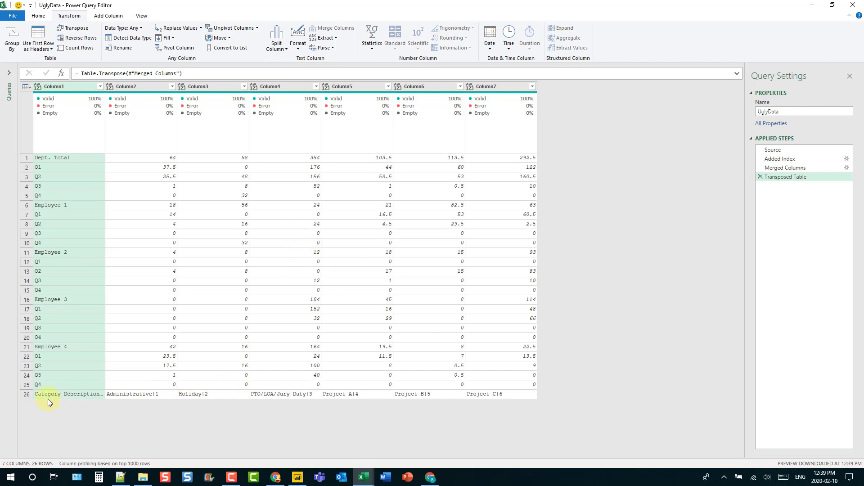
left_click(760, 176)
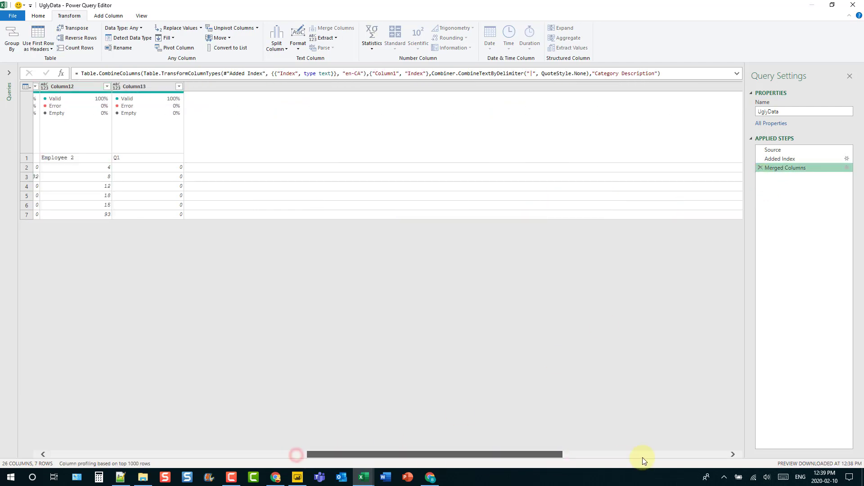
left_click_drag(311, 461, 744, 453)
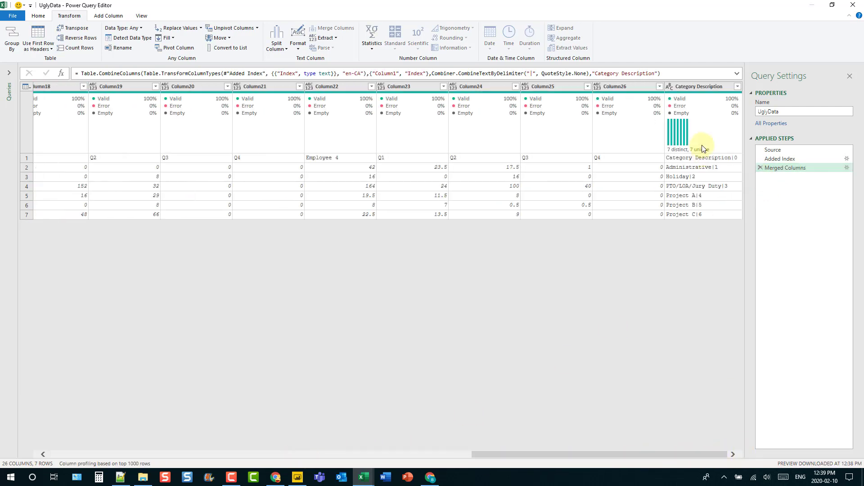
left_click(704, 88)
right_click(704, 86)
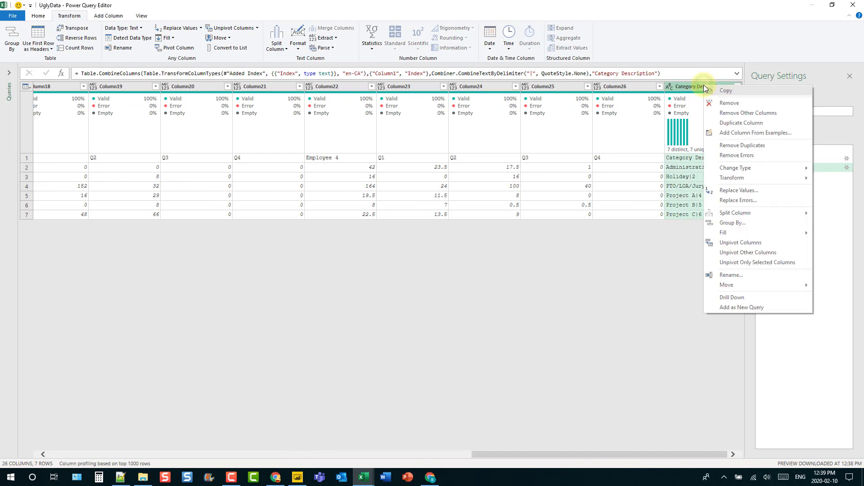
mouse_move(728, 285)
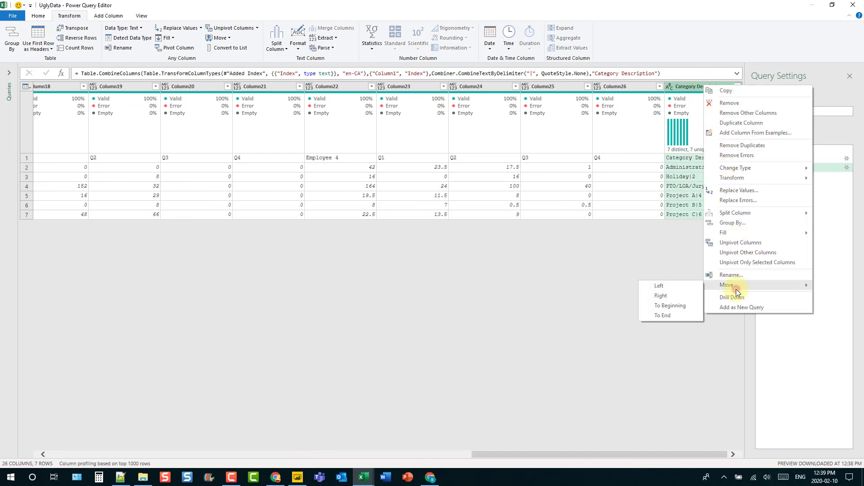
left_click(674, 308)
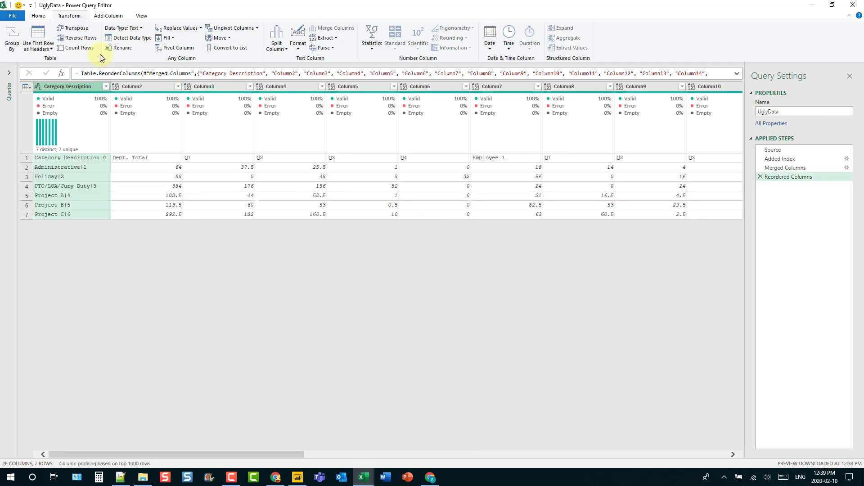
Transpose the table and use its first row as headers.
left_click(77, 29)
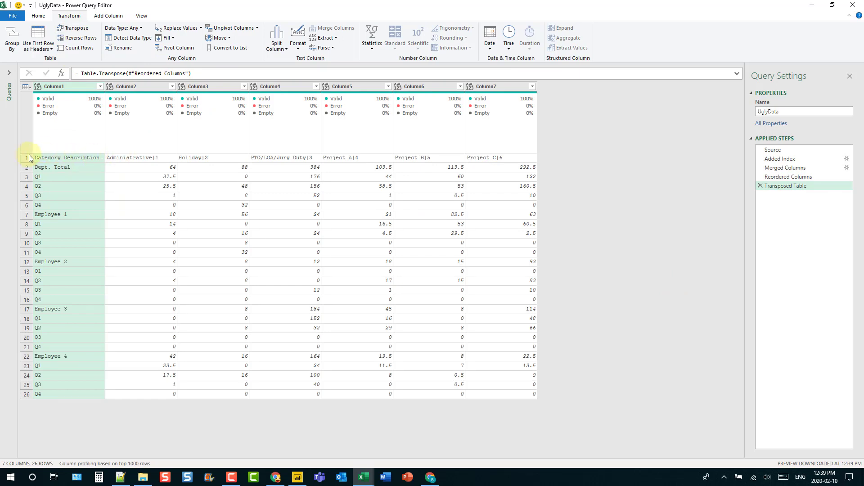
left_click(40, 49)
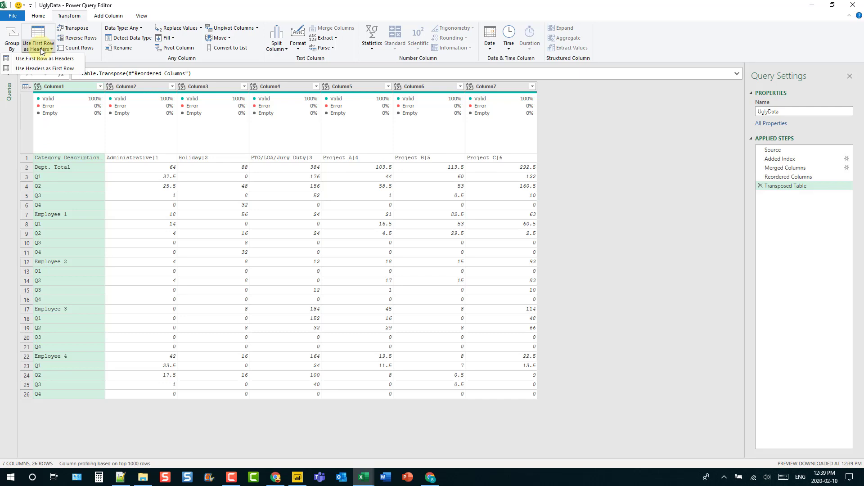
left_click(40, 59)
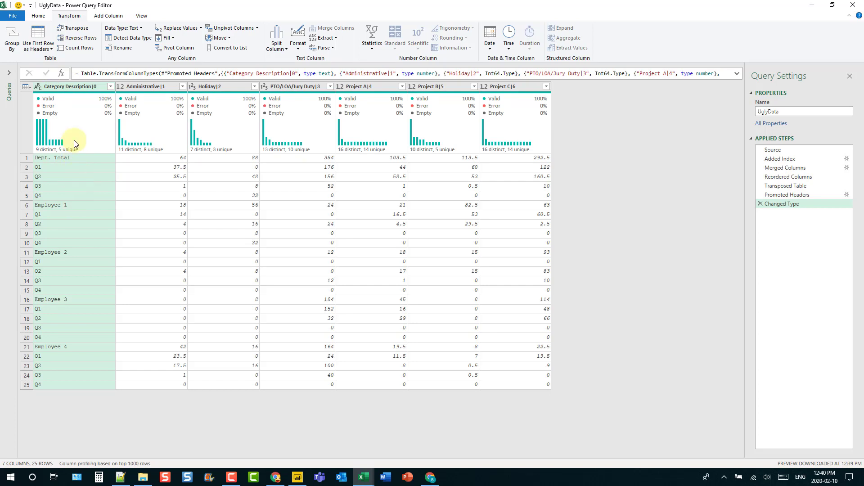
Create a custom column named 'Employee Name' and begin its formula with 'if ['.
left_click(103, 19)
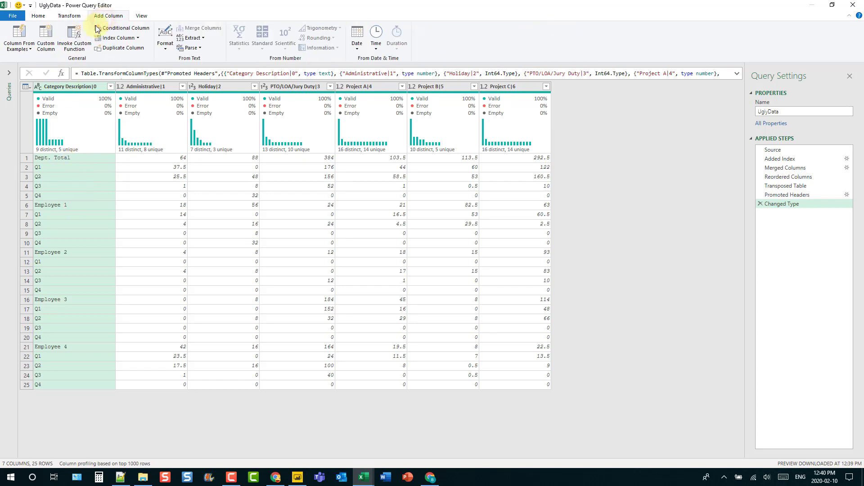
left_click(47, 45)
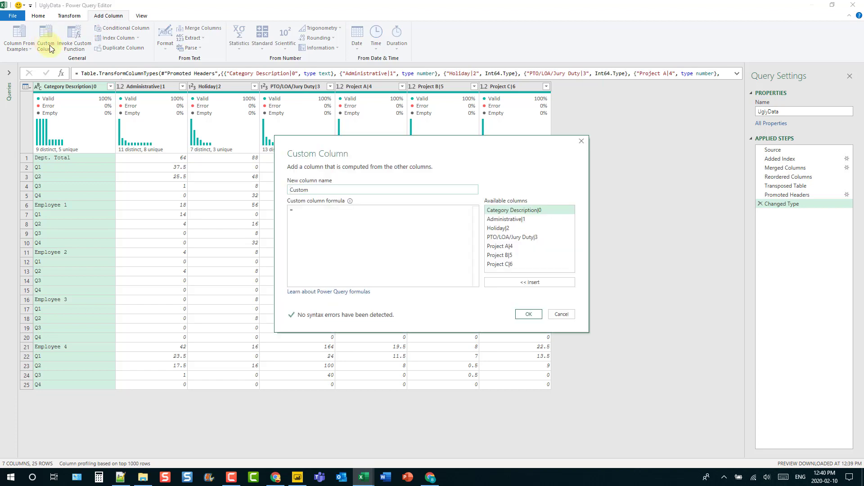
double_click(324, 190)
type("Employee")
type("Name")
left_click(315, 213)
type("if (")
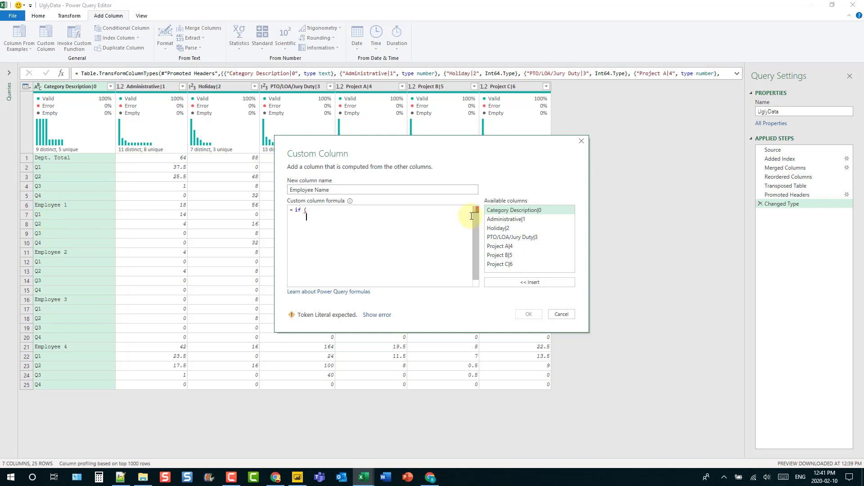
Build four copies of the [Category Description|0] = Q1 condition, dropping the final 'or'.
double_click(510, 211)
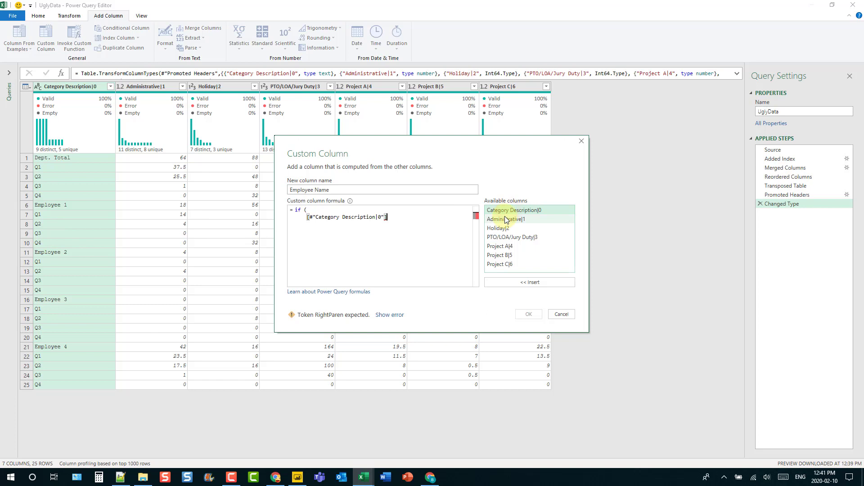
type("= \"Q1")
left_click(410, 217)
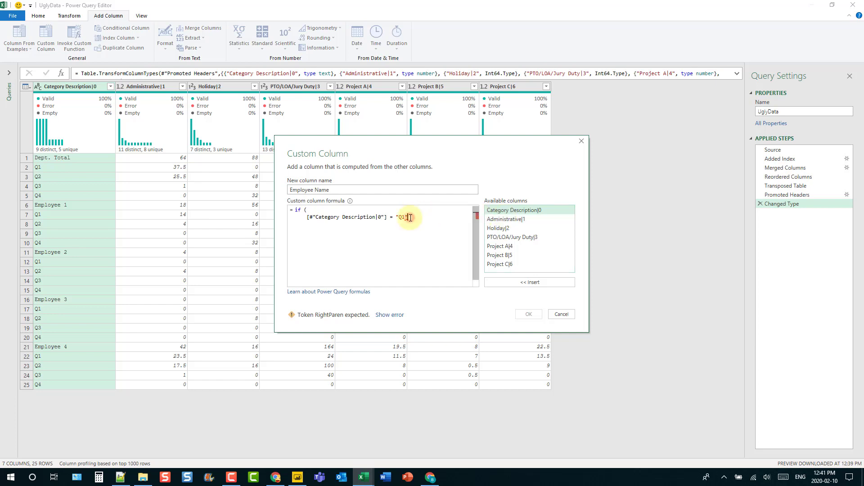
type("oror")
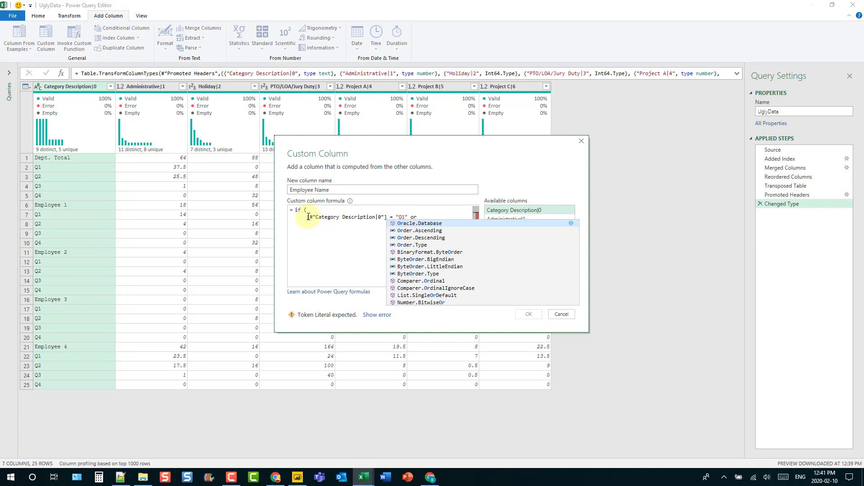
left_click_drag(308, 217, 415, 218)
key("ctrl+c")
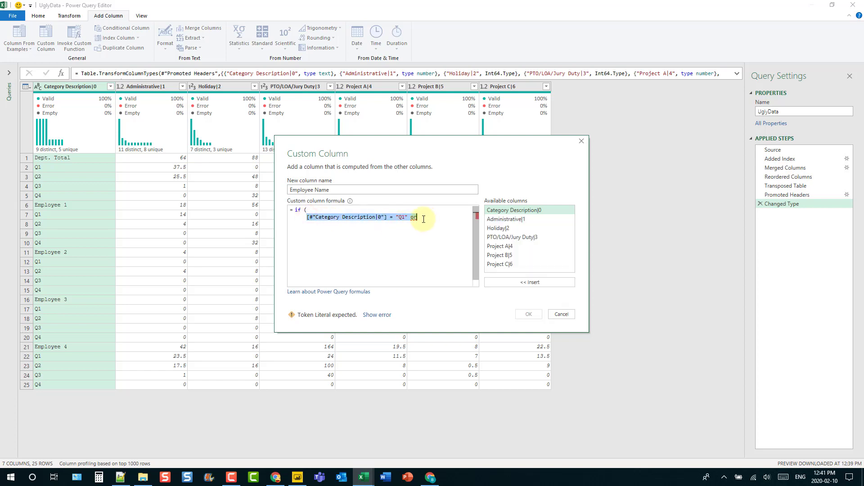
left_click(422, 218)
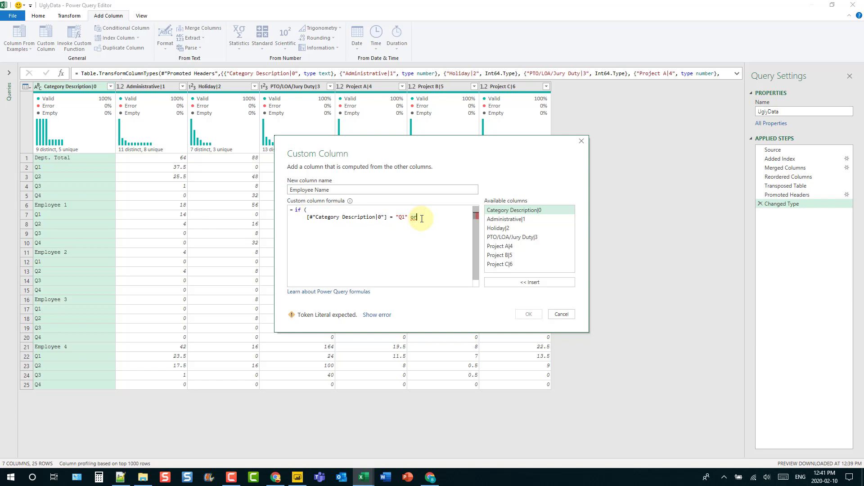
key("Return")
key("ctrl+v")
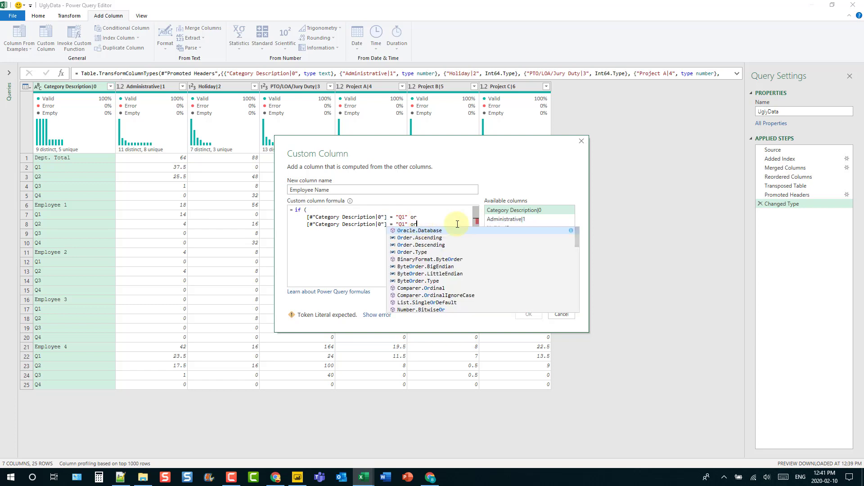
key("Return")
key("ctrl+v")
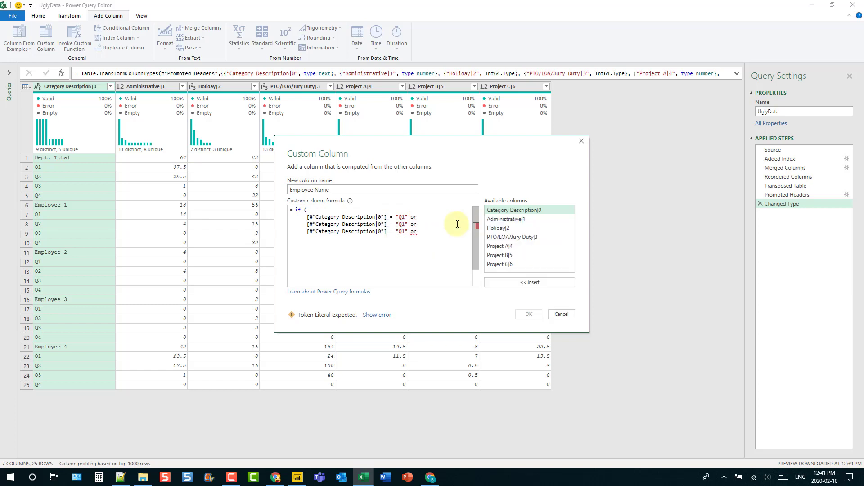
key("Return")
key("ctrl+v")
type(")")
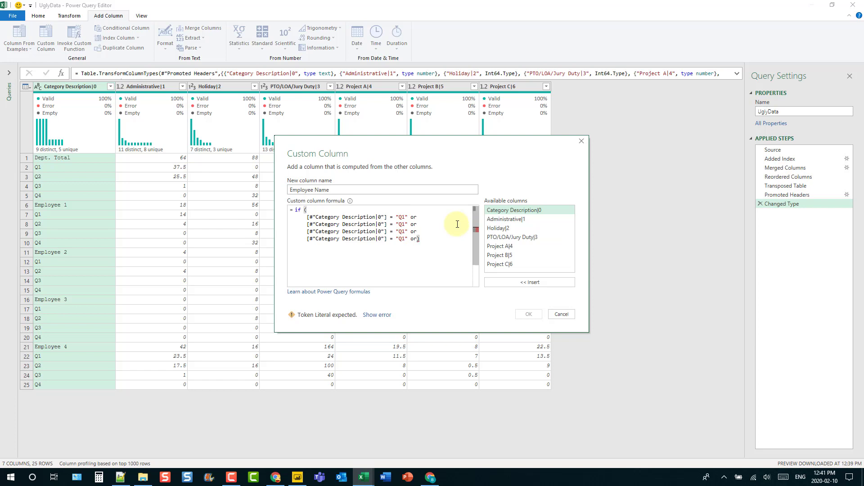
key("BackSpace")
key("BackSpace")
key("BackSpace")
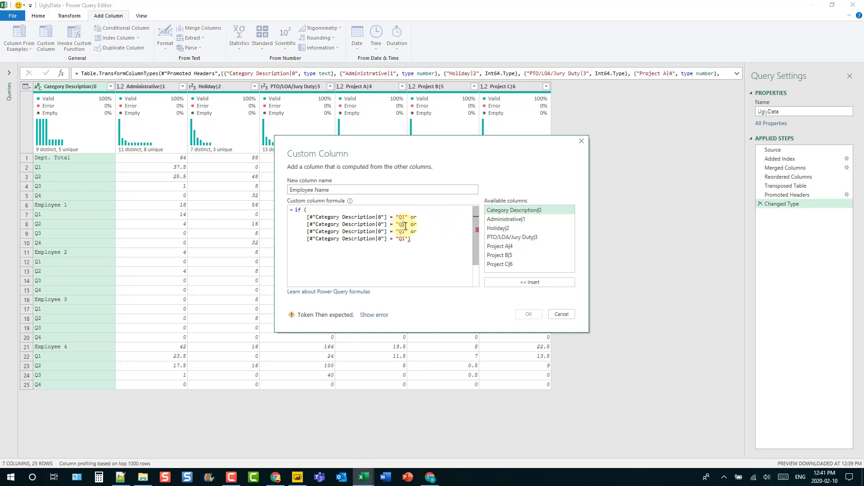
Change the copied conditions to Q2, Q3 and Q4.
left_click(404, 225)
key("BackSpace")
type("2")
left_click(405, 232)
key("BackSpace")
type("3")
left_click(406, 240)
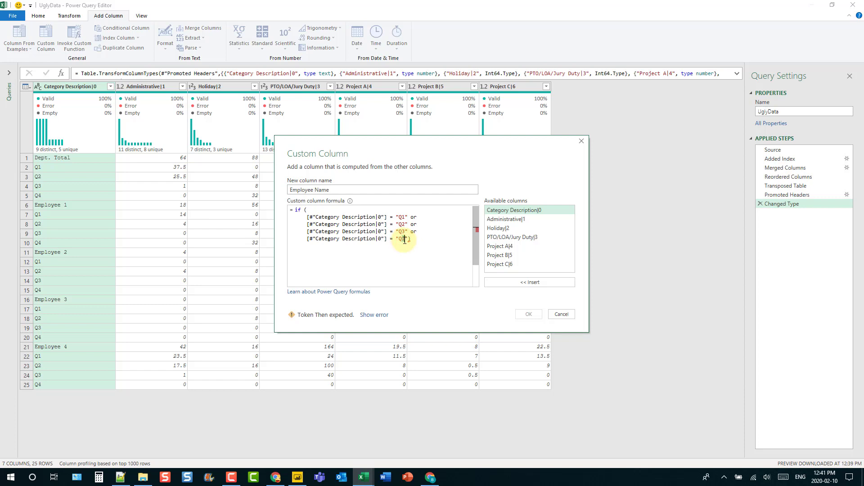
key("BackSpace")
type("4")
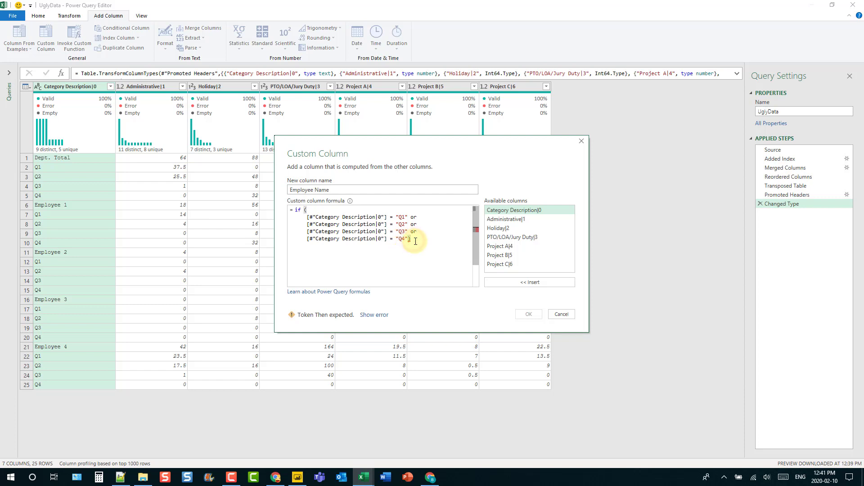
Finish the formula with 'then null else [Category Description|0]'.
key("Return")
type("then")
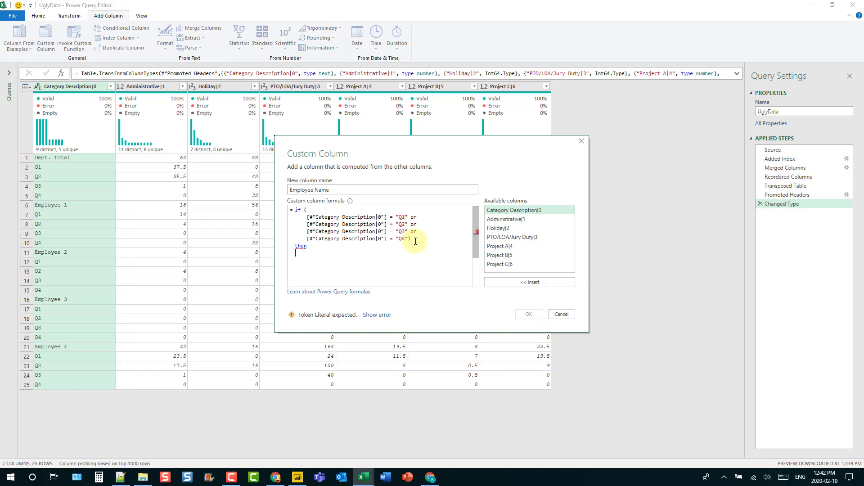
type("nu")
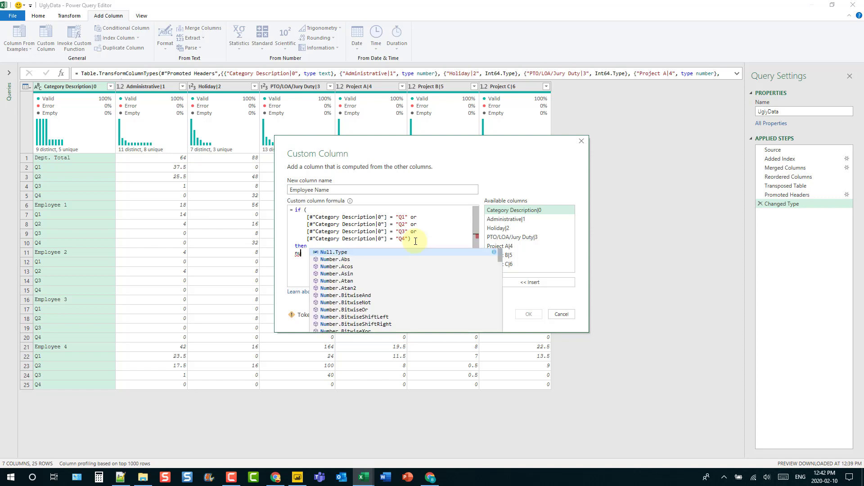
type("lol")
key("BackSpace")
key("BackSpace")
type("l ")
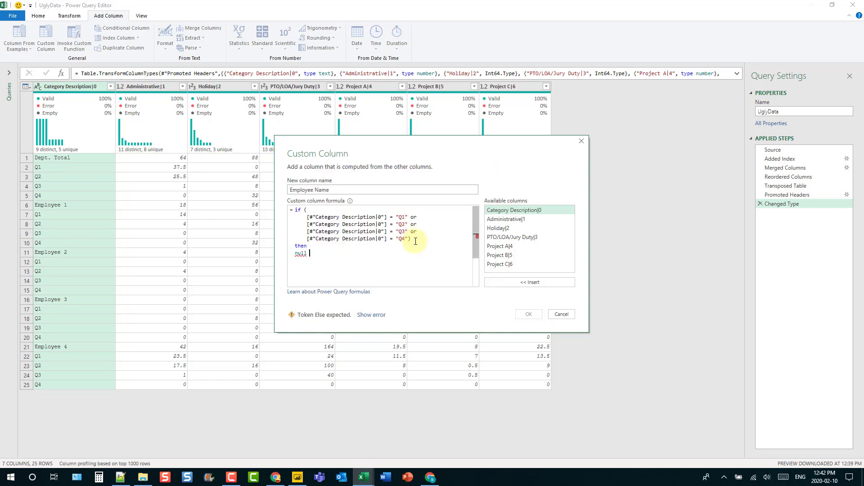
type("  else")
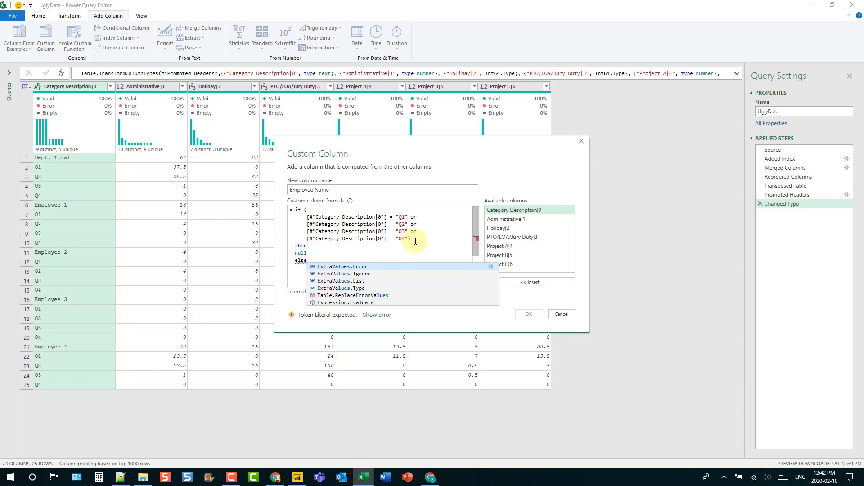
key("Return")
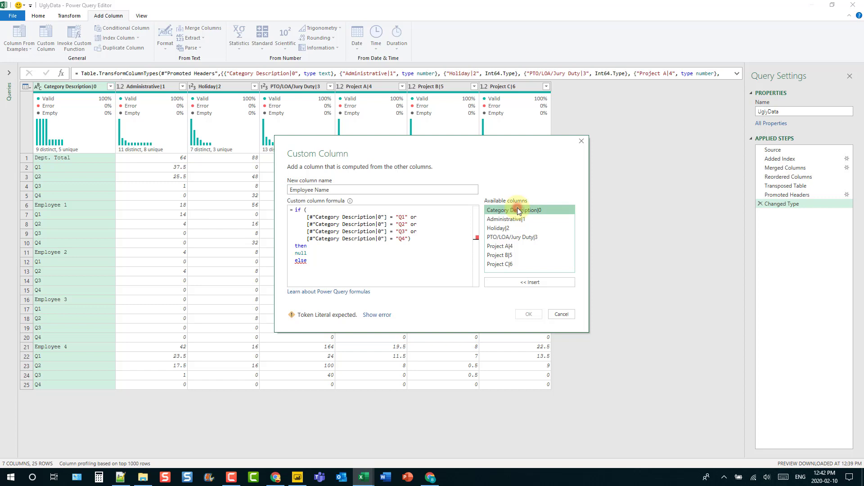
double_click(518, 210)
Confirm the Employee Name column and fill it down so every quarter row carries its label.
left_click(529, 314)
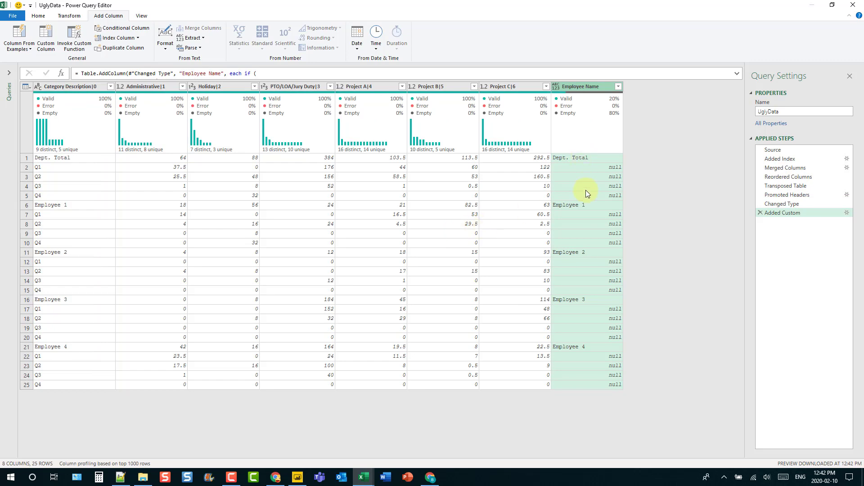
right_click(583, 85)
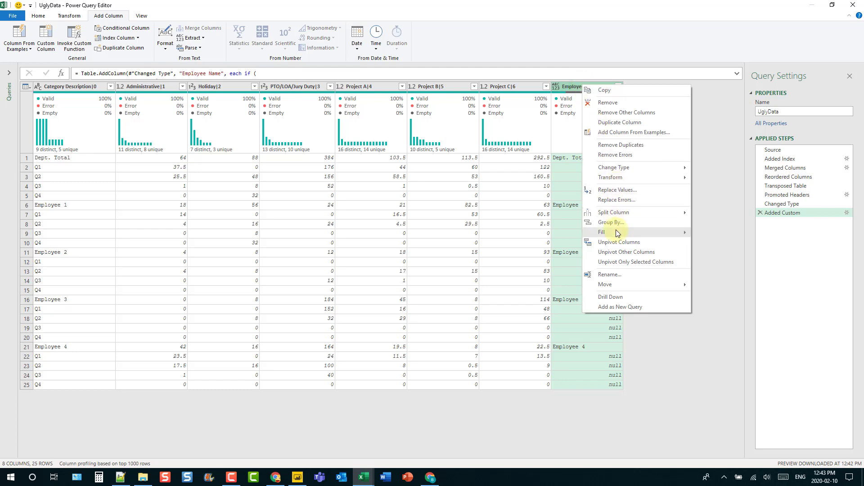
mouse_move(603, 232)
left_click(699, 232)
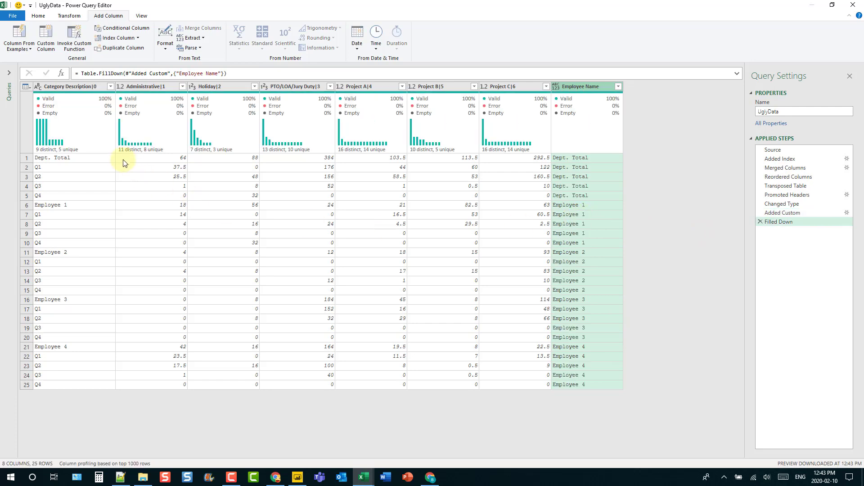
Filter Category Description to keep only the Q1, Q2, Q3 and Q4 rows.
left_click(110, 87)
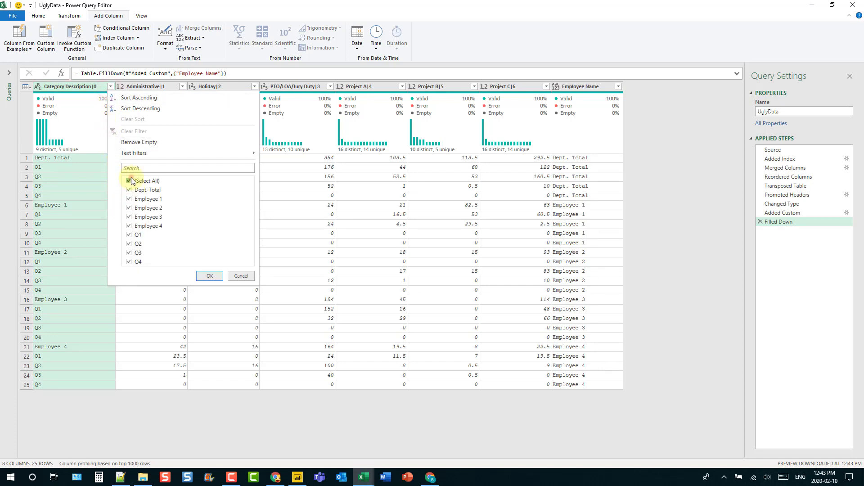
left_click(129, 181)
left_click(129, 235)
left_click(129, 243)
left_click(129, 261)
left_click(210, 277)
left_click(209, 276)
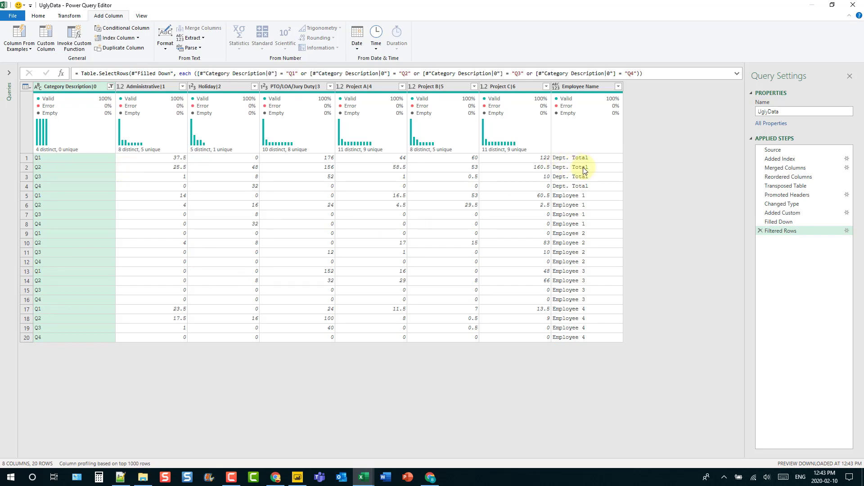
Filter Employee Name to exclude Dept. Total.
left_click(619, 87)
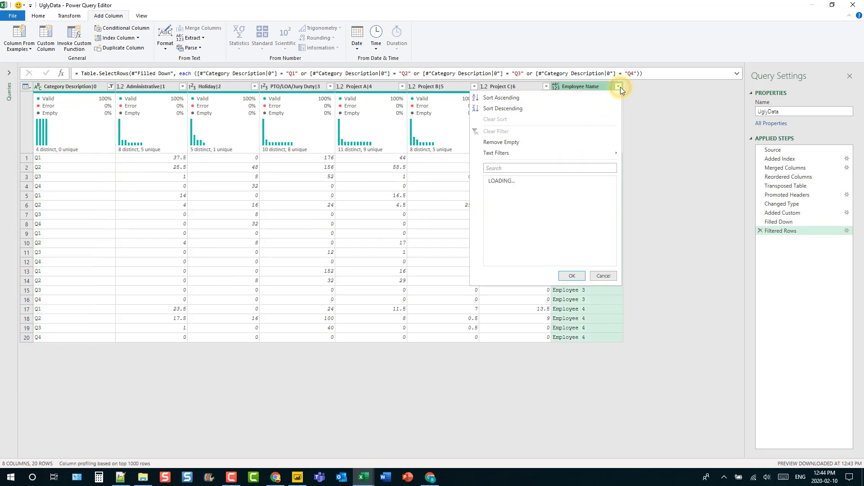
left_click(507, 190)
left_click(568, 241)
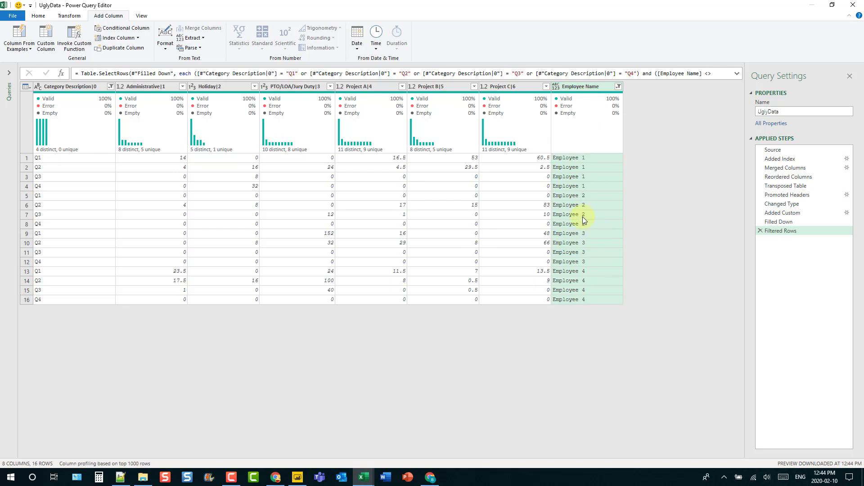
Unpivot all columns except Category Description and Employee Name into Attribute/Value pairs, giving 96 rows.
left_click(70, 86, "ctrl")
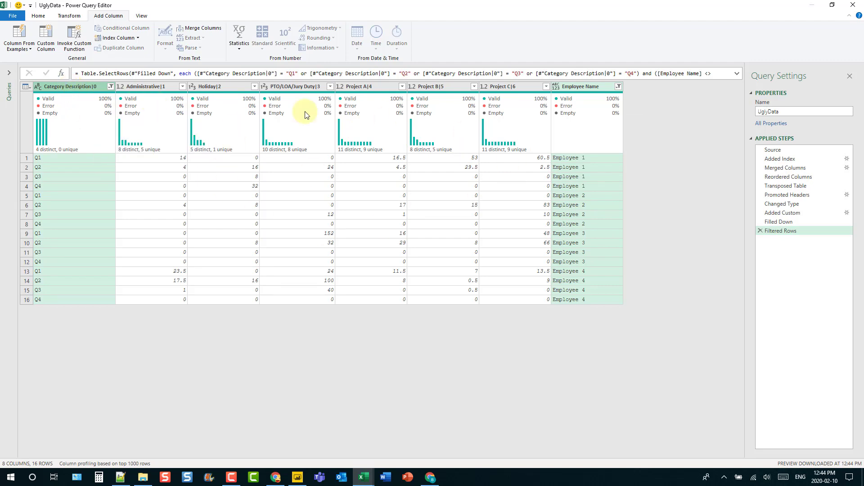
left_click(69, 16)
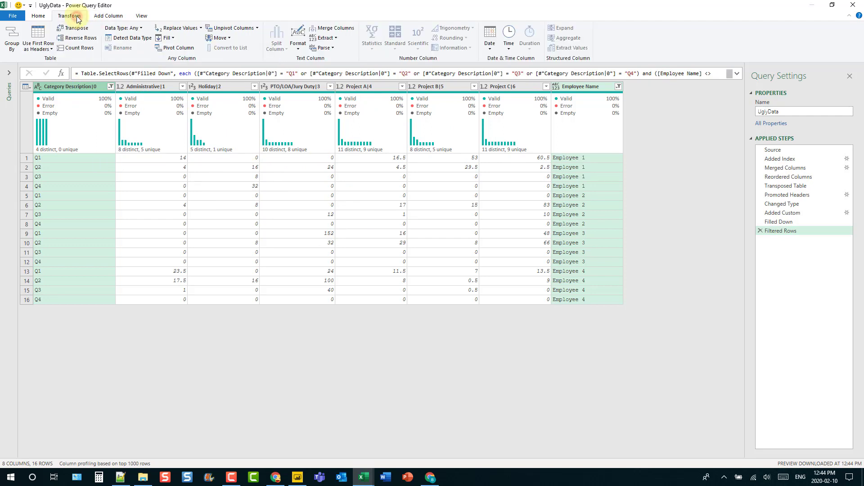
left_click(257, 28)
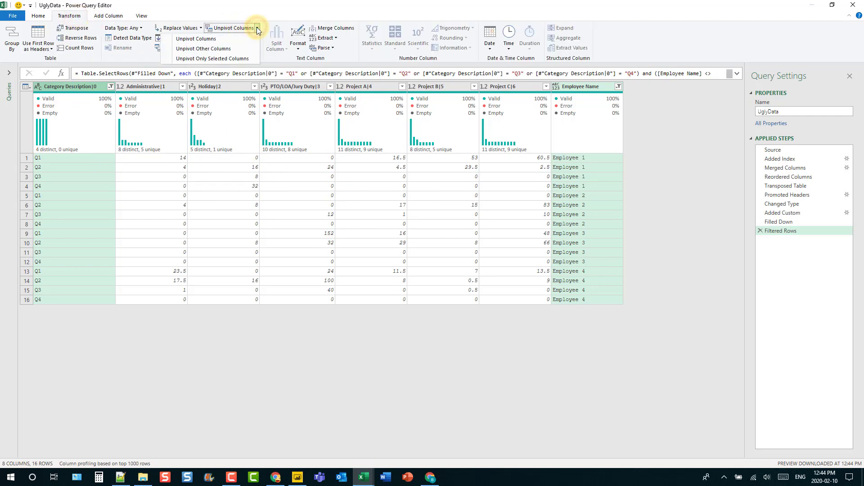
left_click(223, 53)
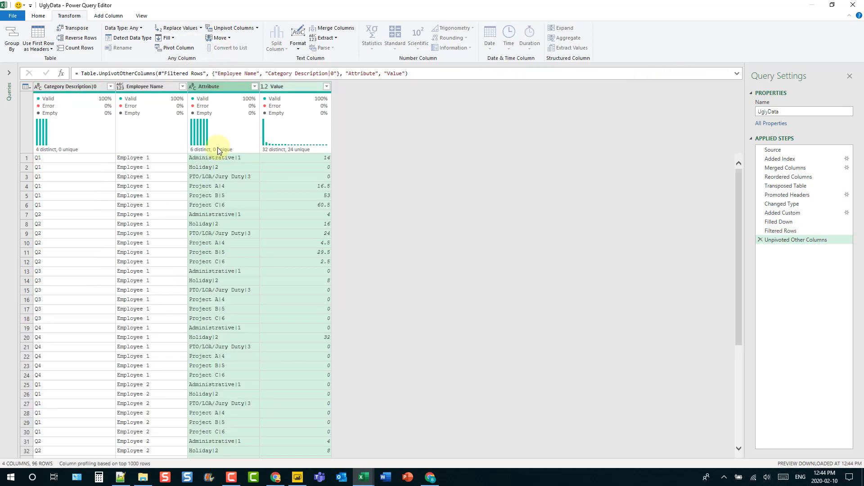
left_click(80, 88)
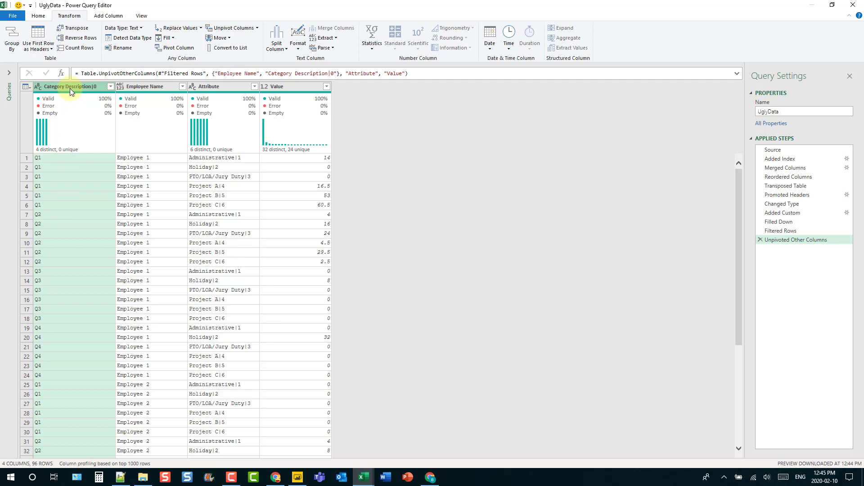
Pivot Category Description into Q1–Q4 columns with Value as the values column, giving 24 rows.
left_click(175, 49)
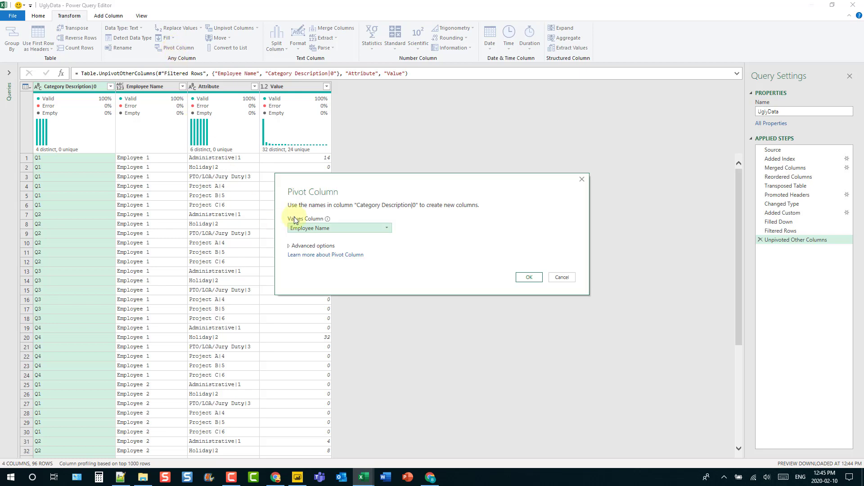
left_click(313, 229)
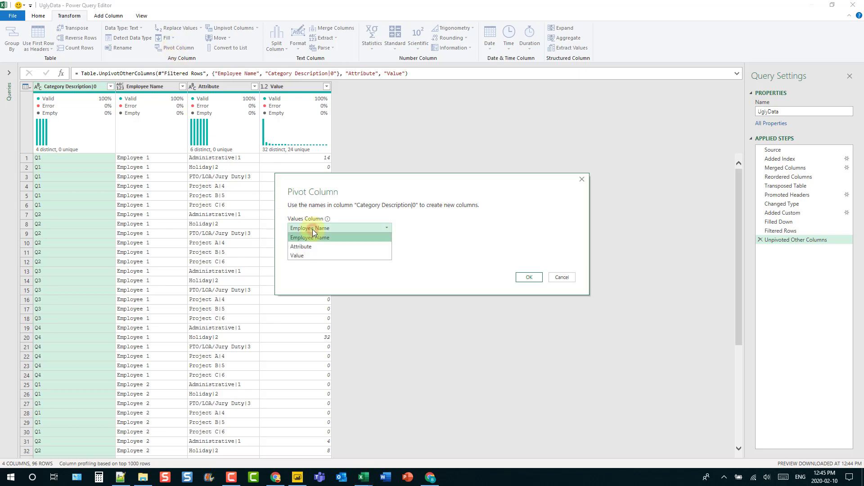
left_click(307, 257)
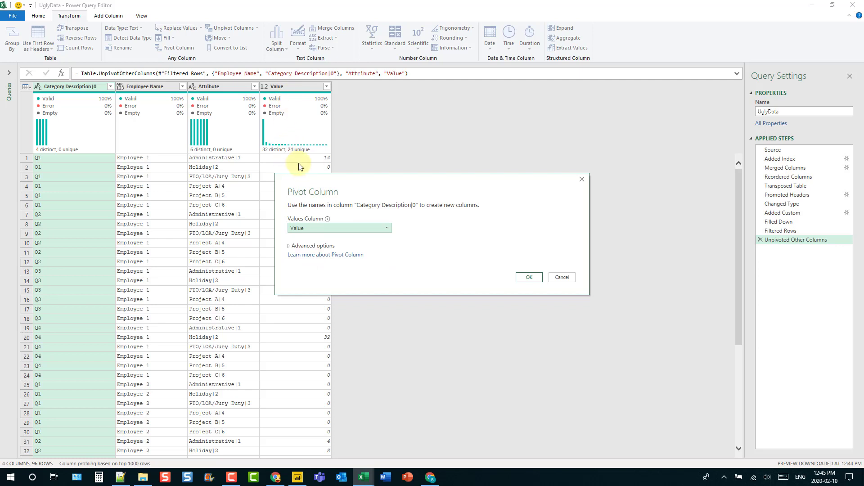
left_click(522, 277)
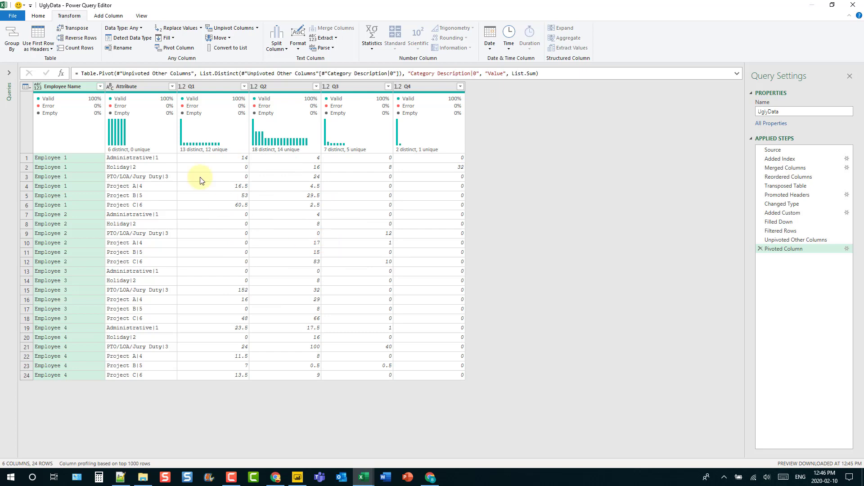
Split Attribute at each '|' into Attribute.1 names and Attribute.2 numbers.
left_click(151, 90)
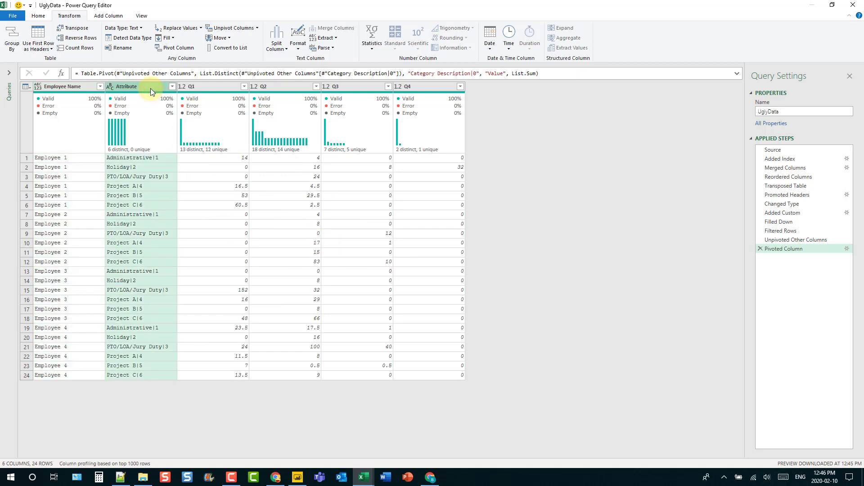
right_click(151, 88)
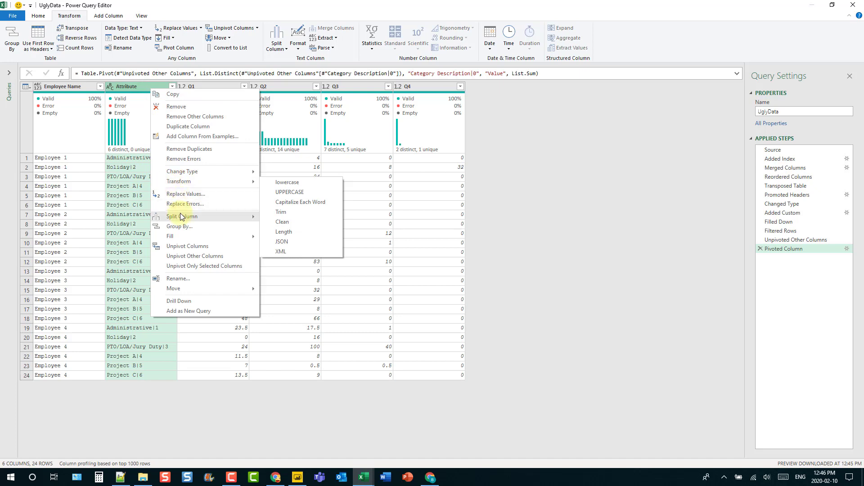
mouse_move(183, 216)
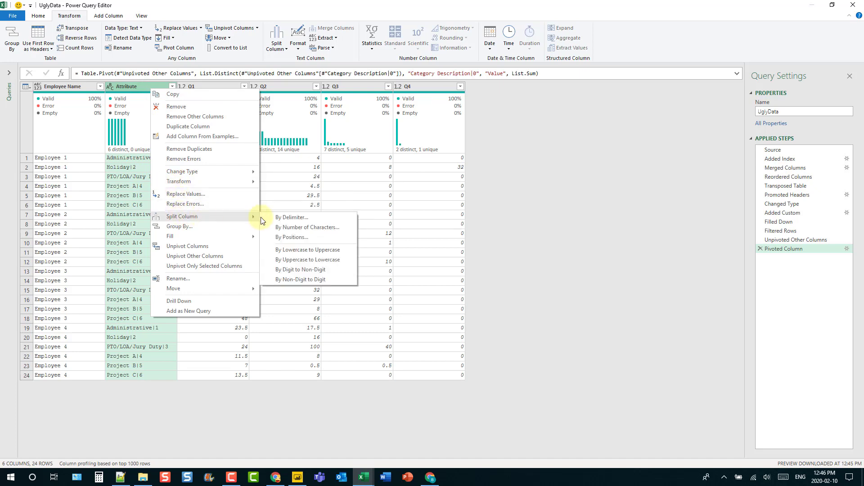
left_click(284, 219)
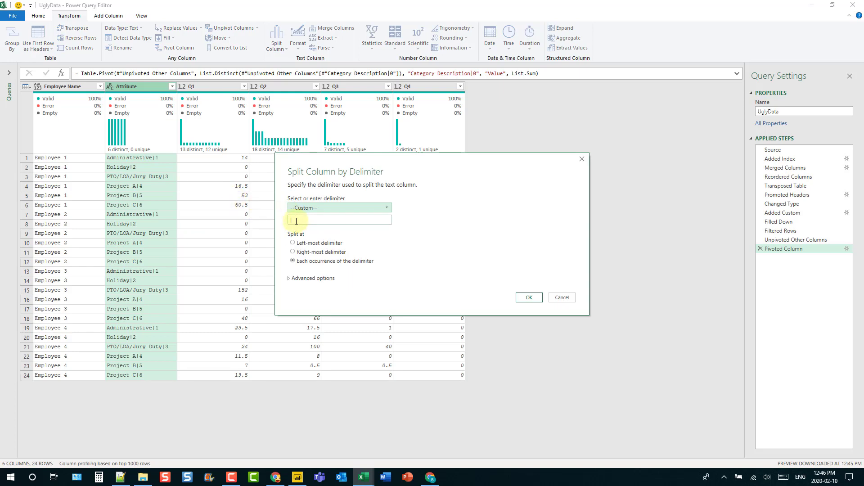
left_click(529, 297)
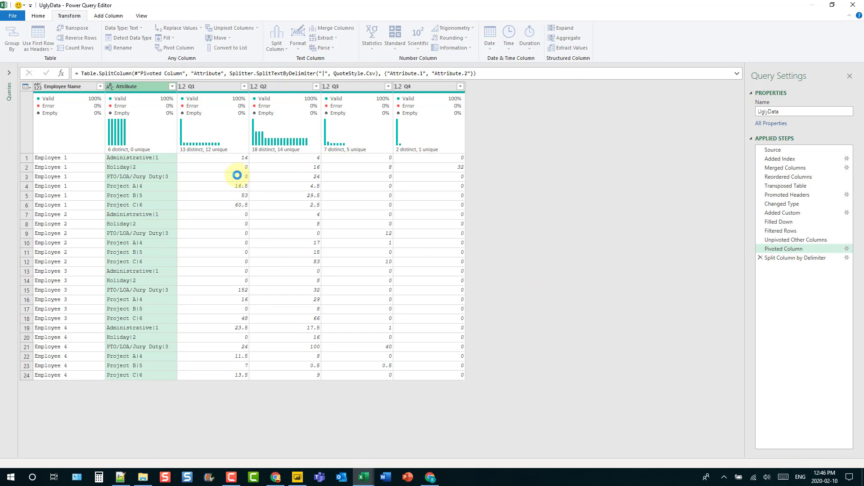
Sort ascending by Employee Name then Attribute.2, then remove the Attribute.2 column.
left_click(100, 87)
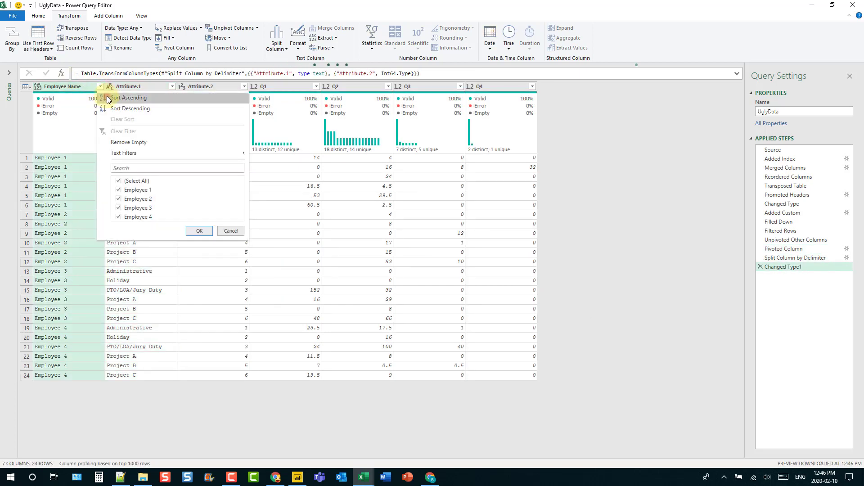
left_click(108, 97)
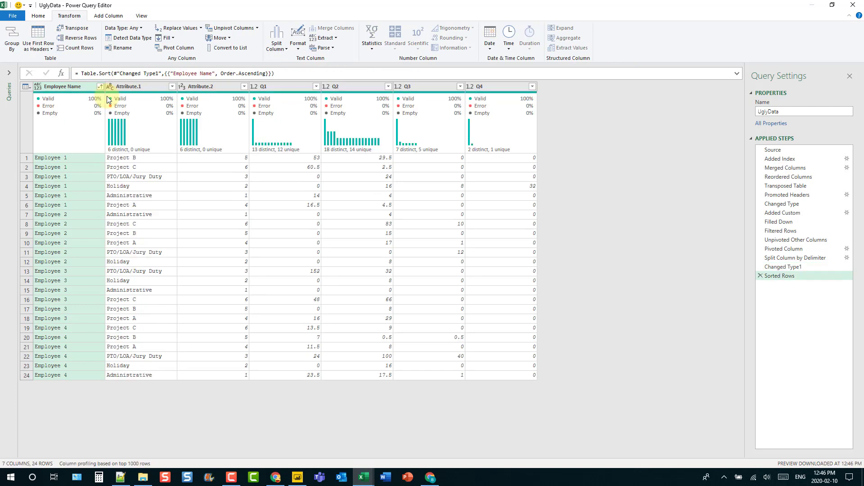
left_click(244, 86)
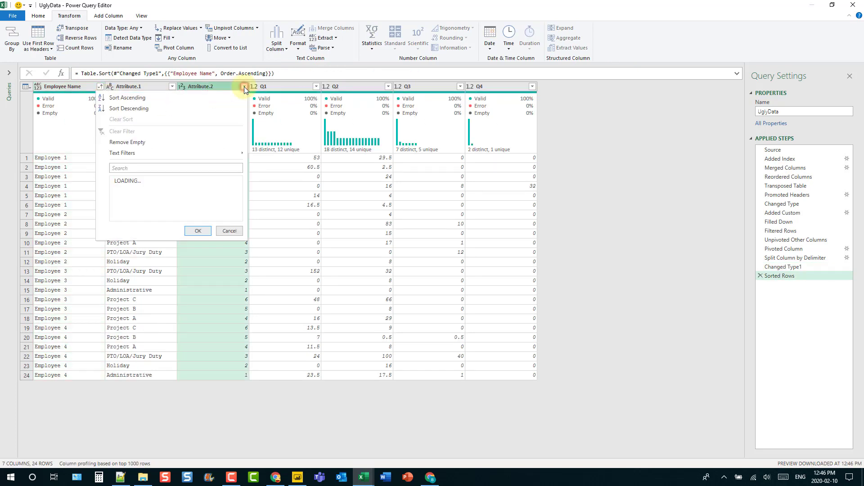
left_click(151, 98)
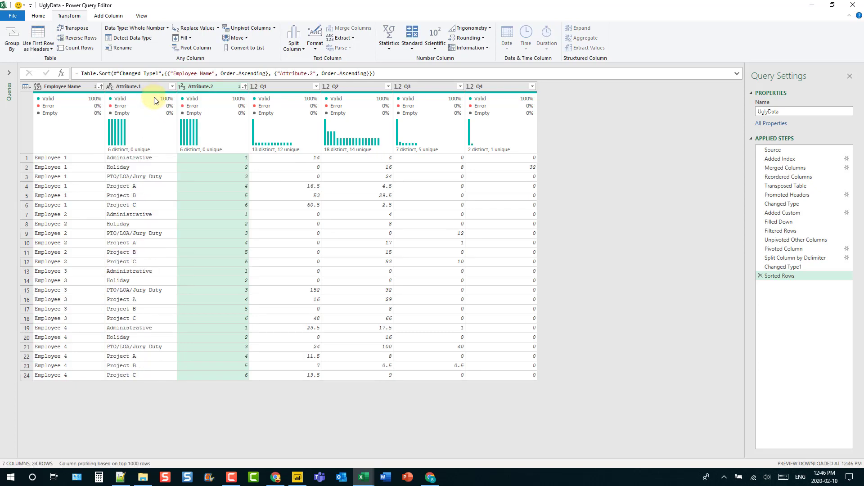
right_click(225, 89)
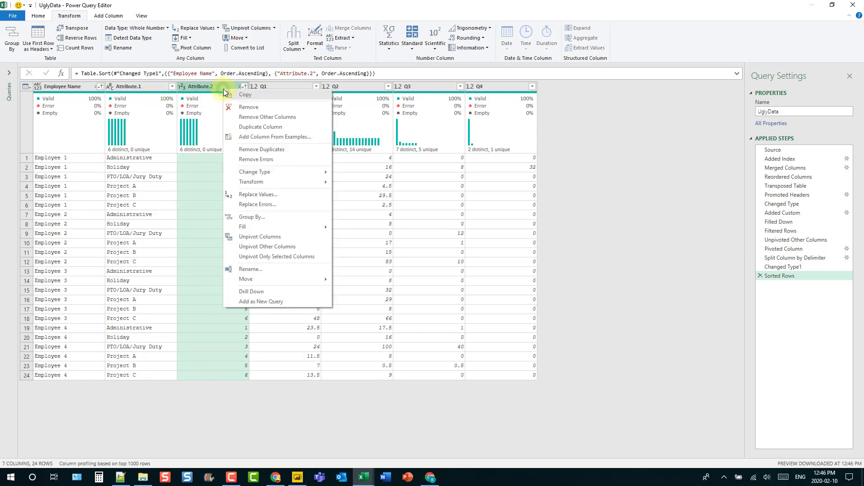
left_click(236, 108)
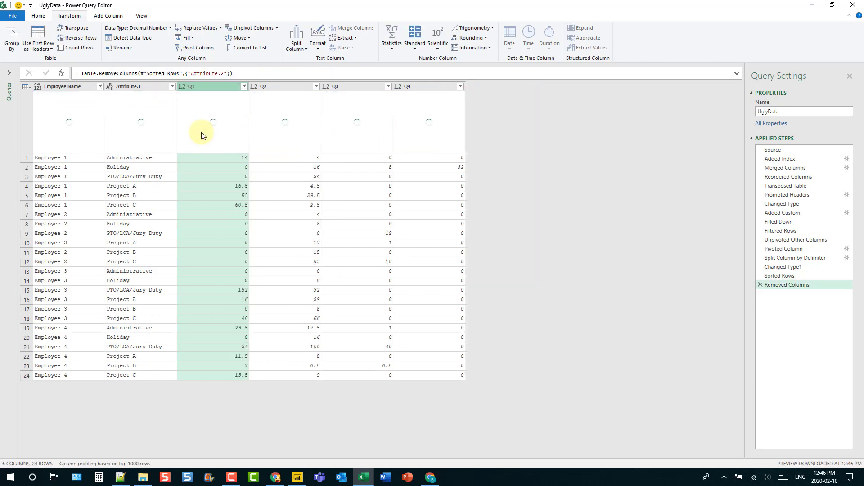
Rename Attribute.1 to Category and move it to the leftmost position.
left_click(136, 87)
double_click(136, 86)
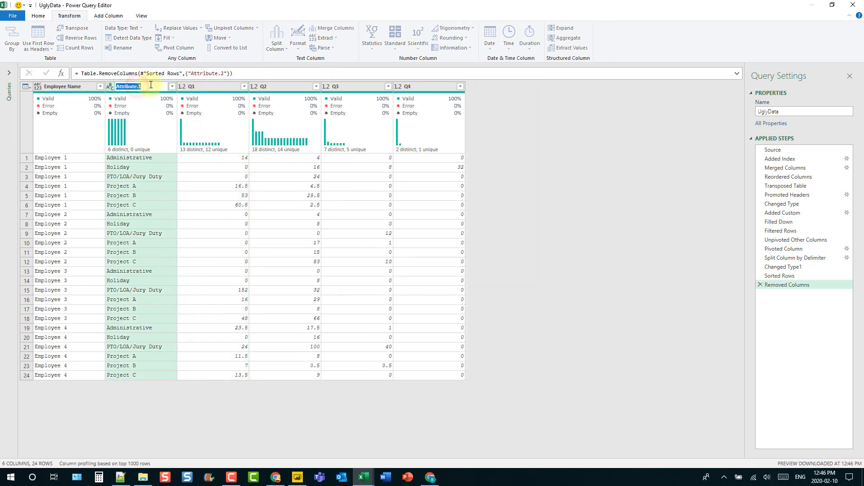
type("Category")
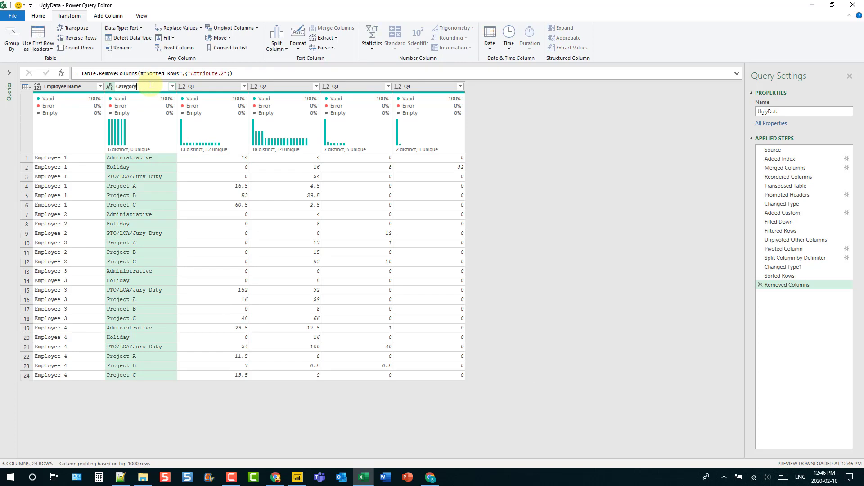
key("Return")
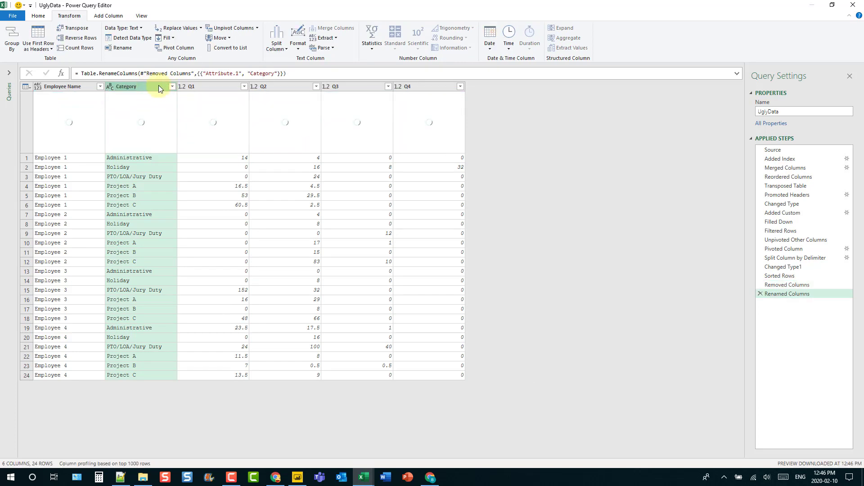
left_click_drag(150, 86, 53, 87)
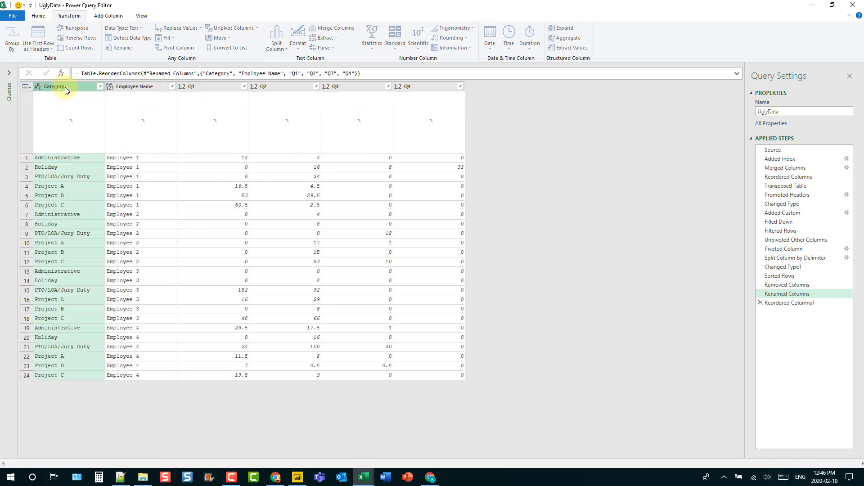
Add a custom column named Total with the formula [Q1]+[Q2]+[Q3]+[Q4].
left_click(109, 16)
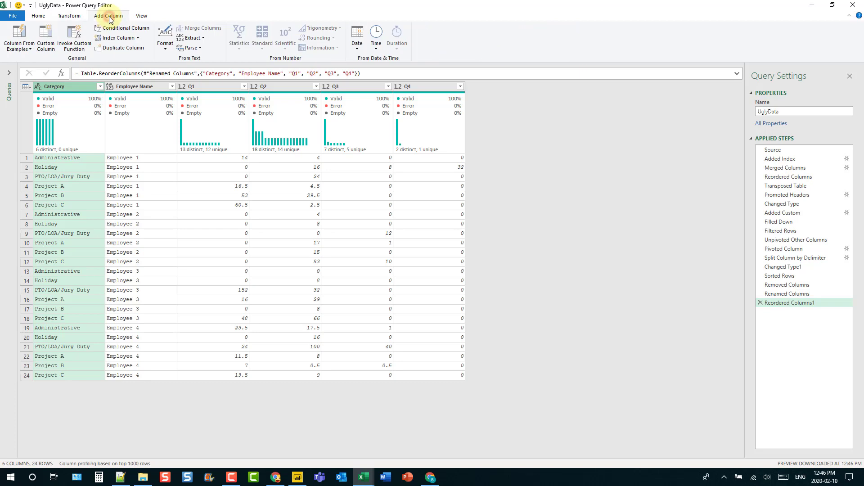
left_click(50, 47)
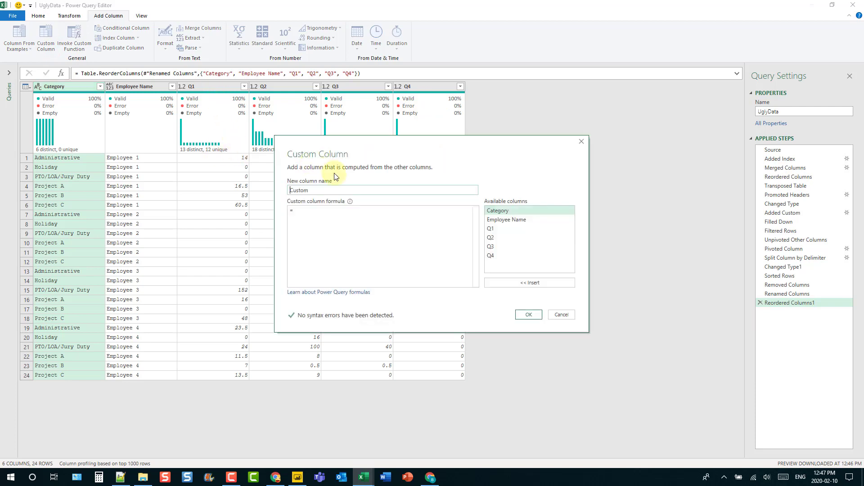
left_click(331, 190)
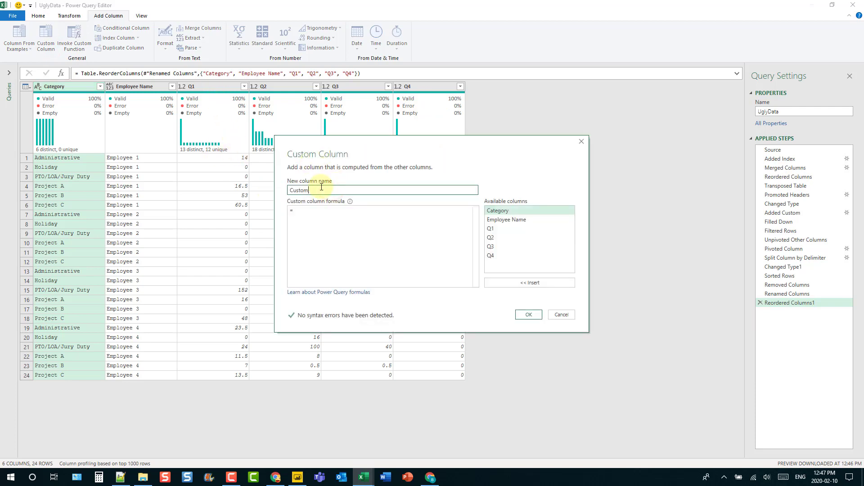
left_click_drag(310, 191, 276, 192)
type("T")
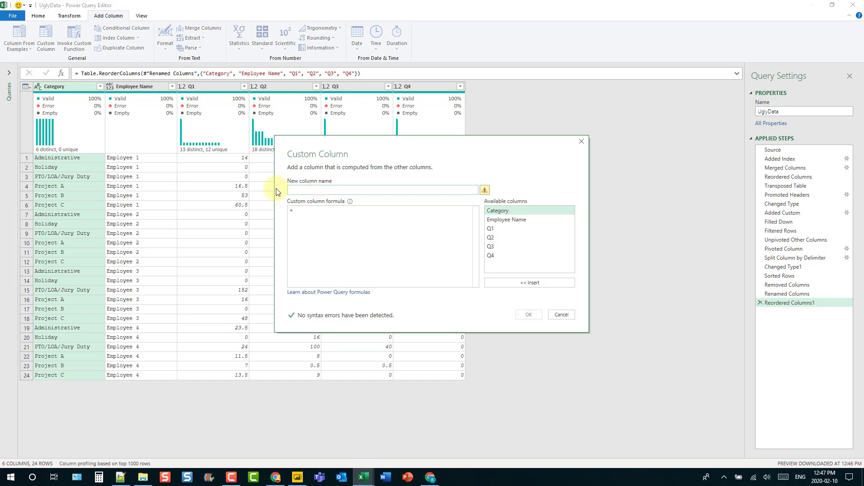
type("otal")
left_click(294, 212)
double_click(493, 229)
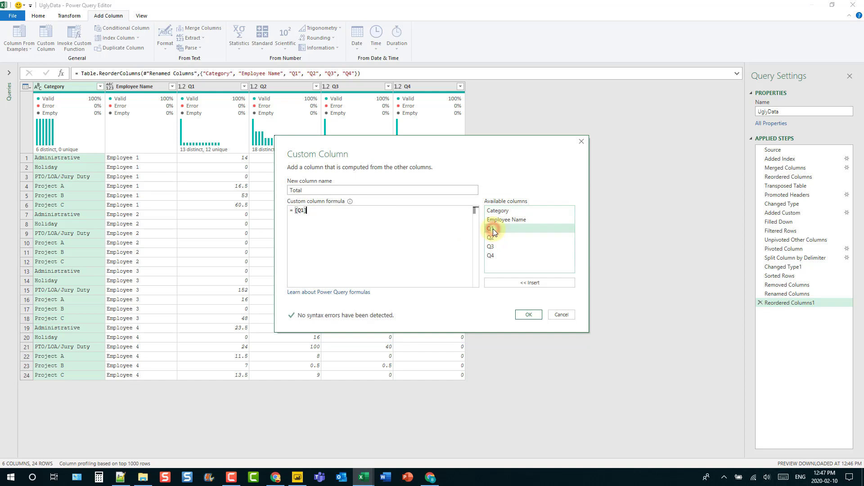
type("+")
double_click(497, 238)
type("+")
double_click(499, 246)
type("+")
double_click(499, 256)
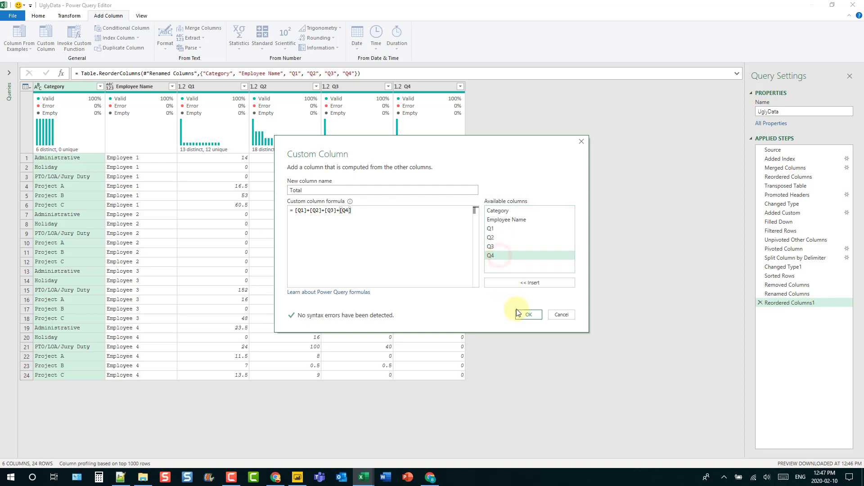
left_click(524, 316)
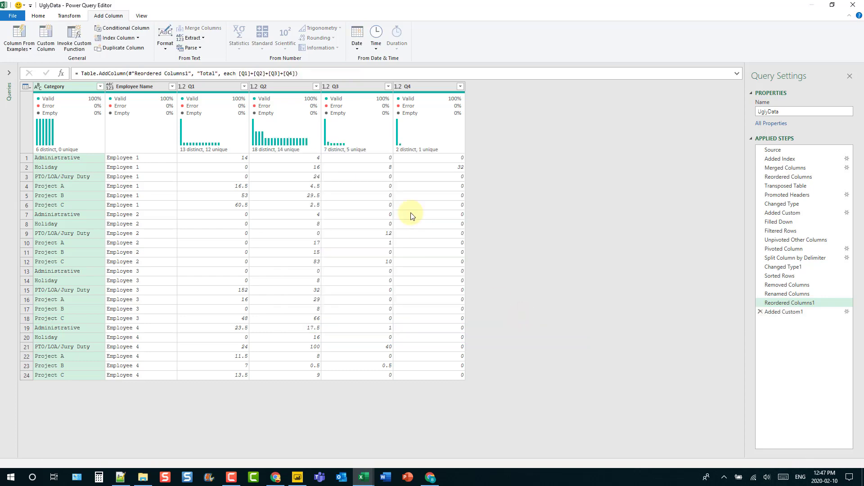
Set the Employee Name type to Text and the Total type to Decimal Number.
left_click(111, 86)
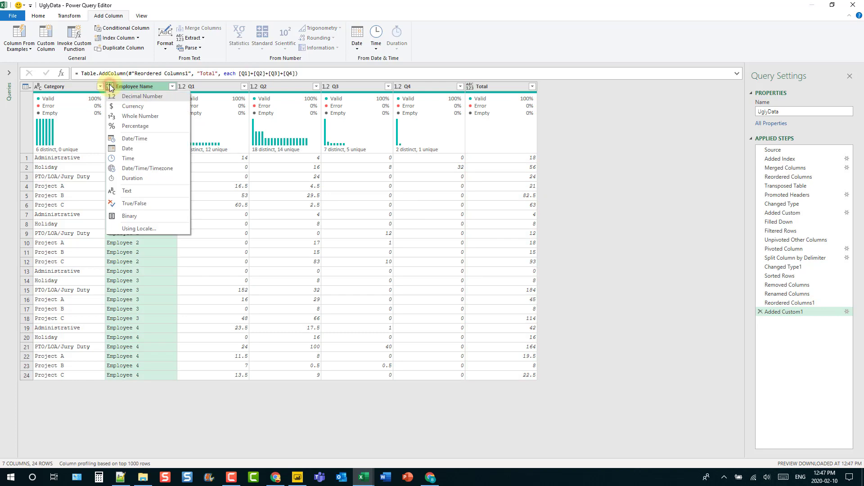
left_click(122, 191)
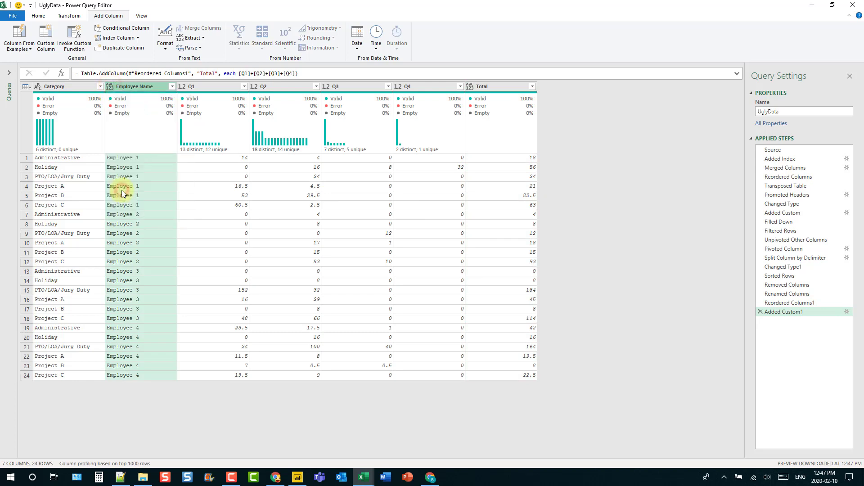
left_click(487, 87)
left_click(471, 86)
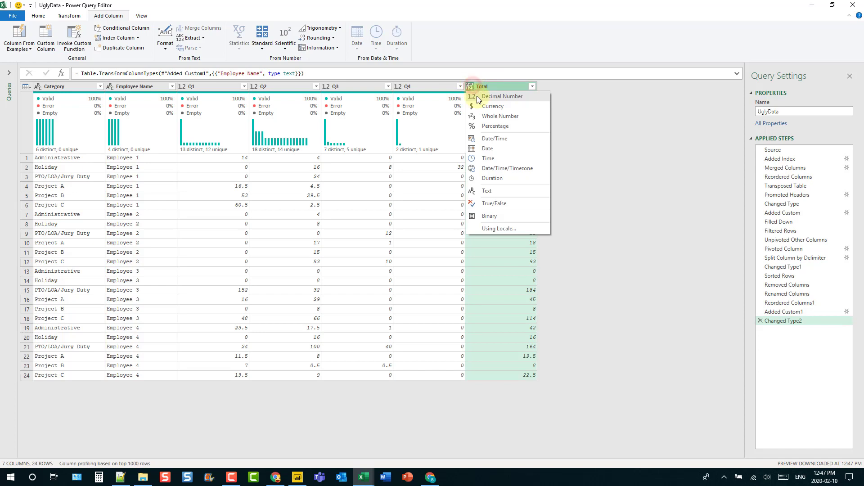
left_click(480, 96)
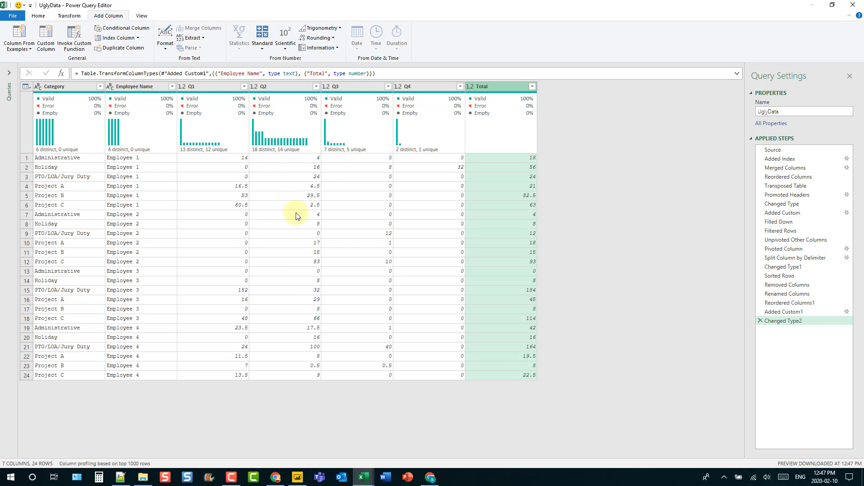
Use Close & Load To to load the query as a Table on a new worksheet.
left_click(38, 15)
left_click(21, 50)
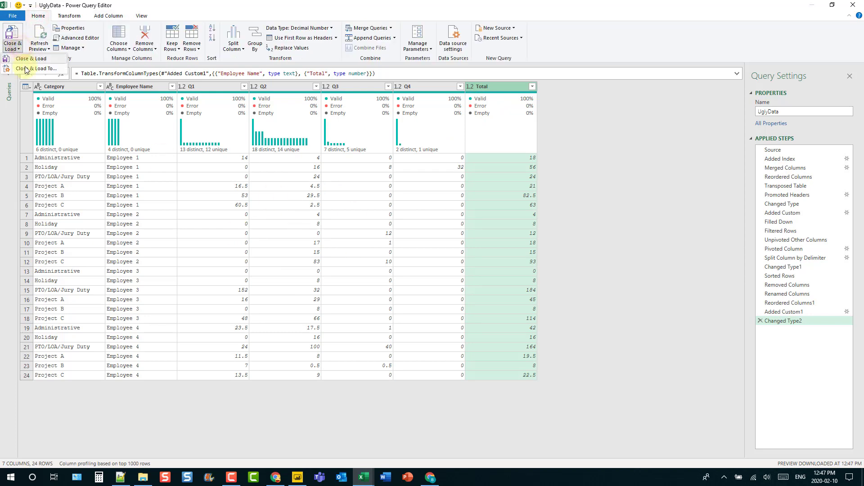
left_click(25, 69)
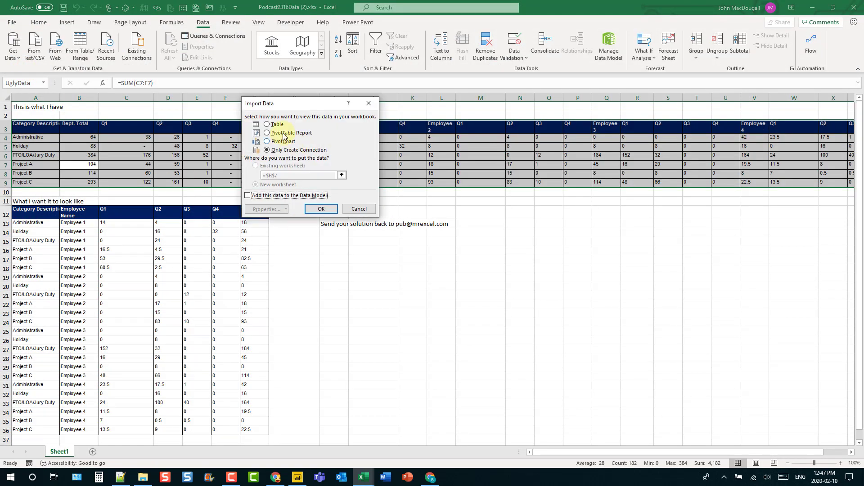
left_click(322, 209)
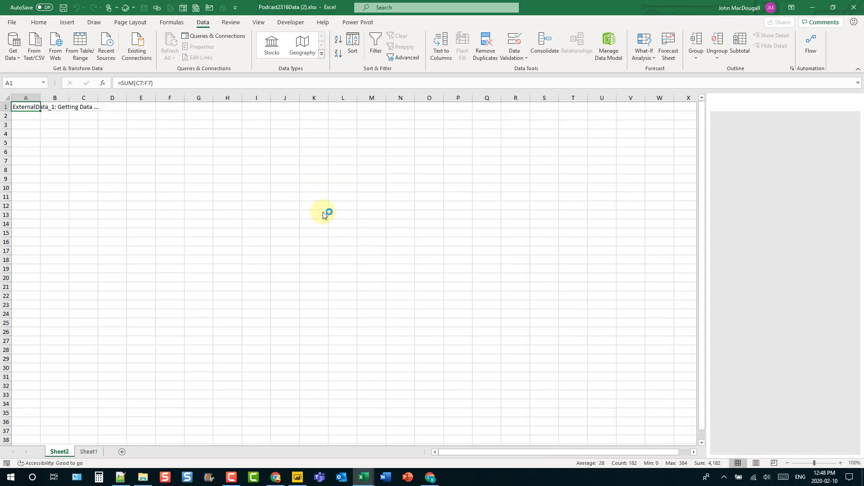